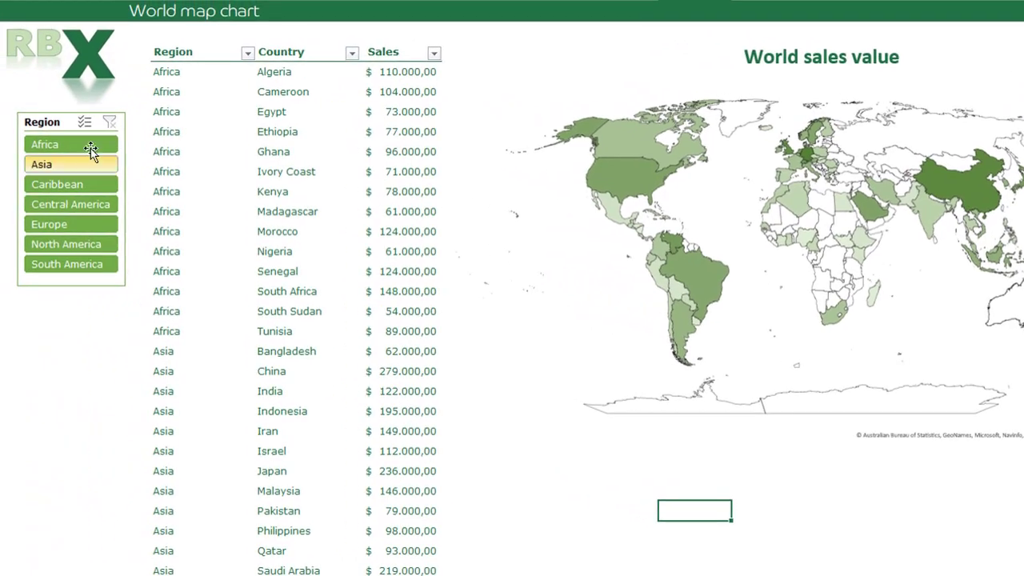
Filter the table and map to Europe, then clear the Region filter to show all regions.
click(54, 226)
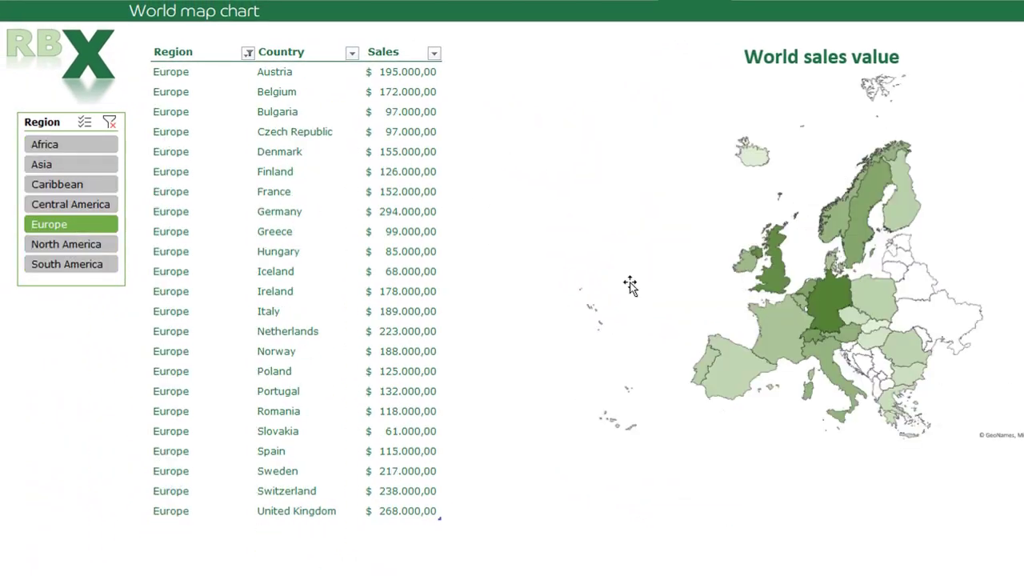
mouse_move(821, 317)
click(109, 124)
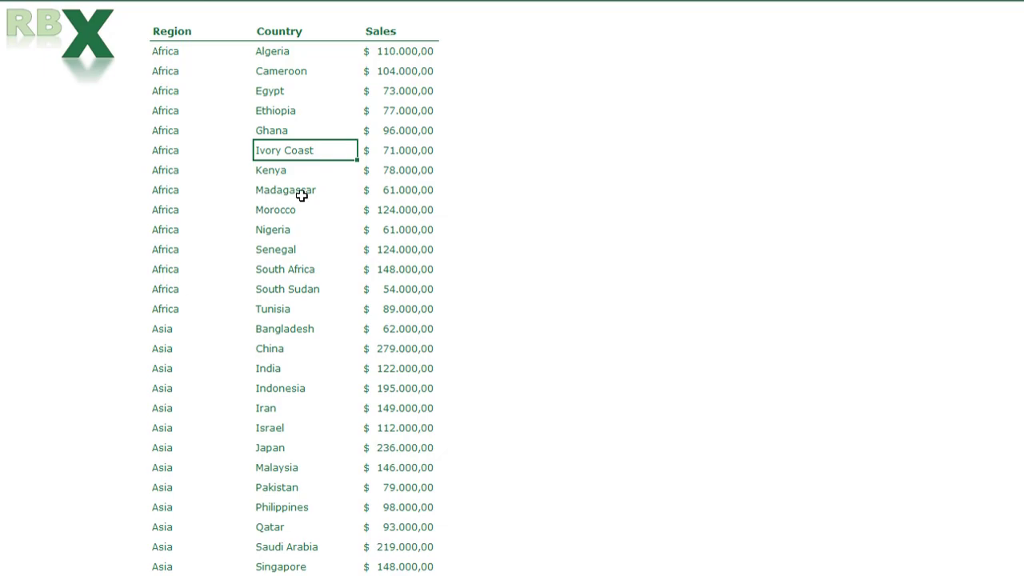
Insert a Filled Map chart of the Sales values from the data table.
click(272, 110)
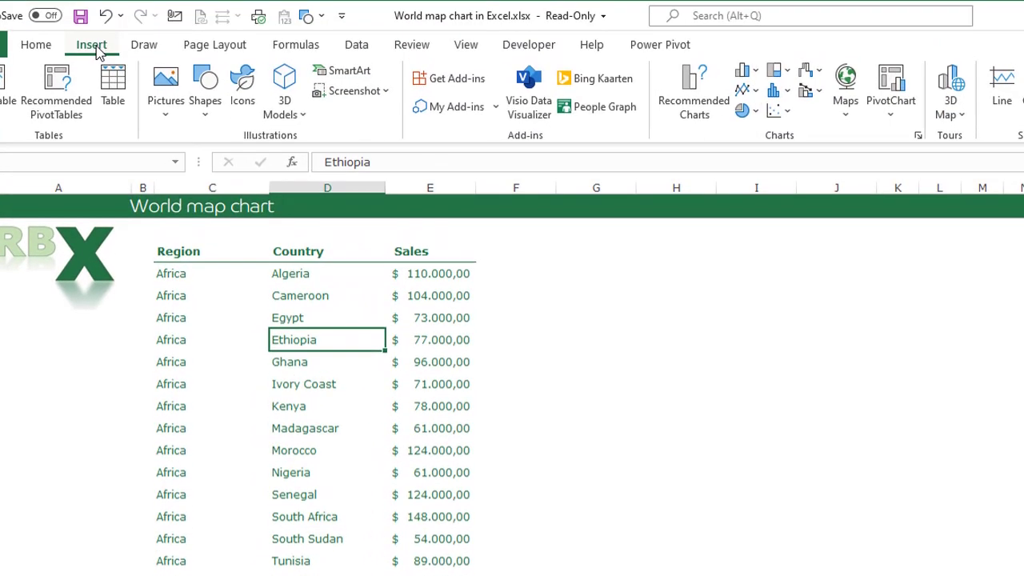
click(849, 94)
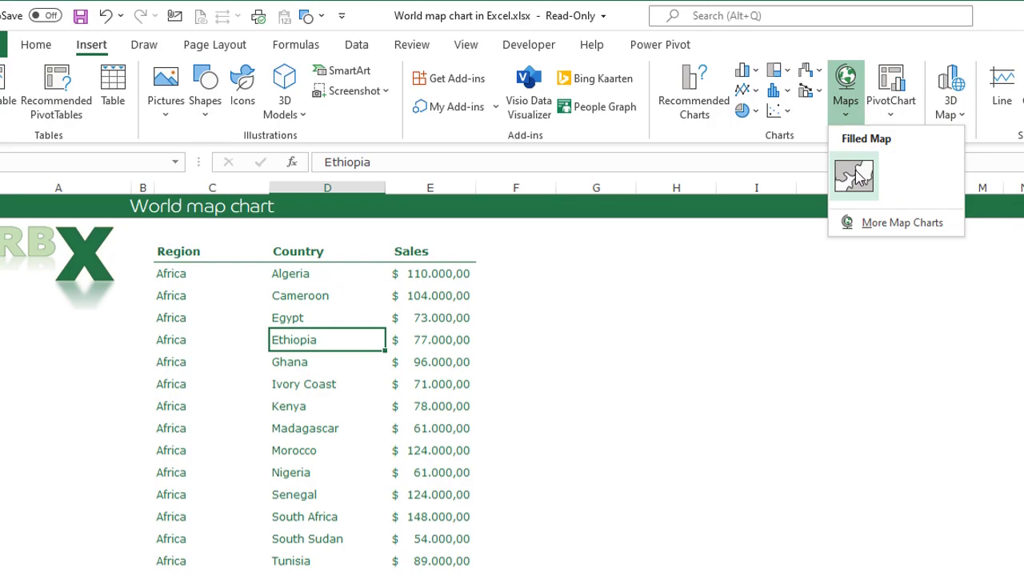
click(854, 176)
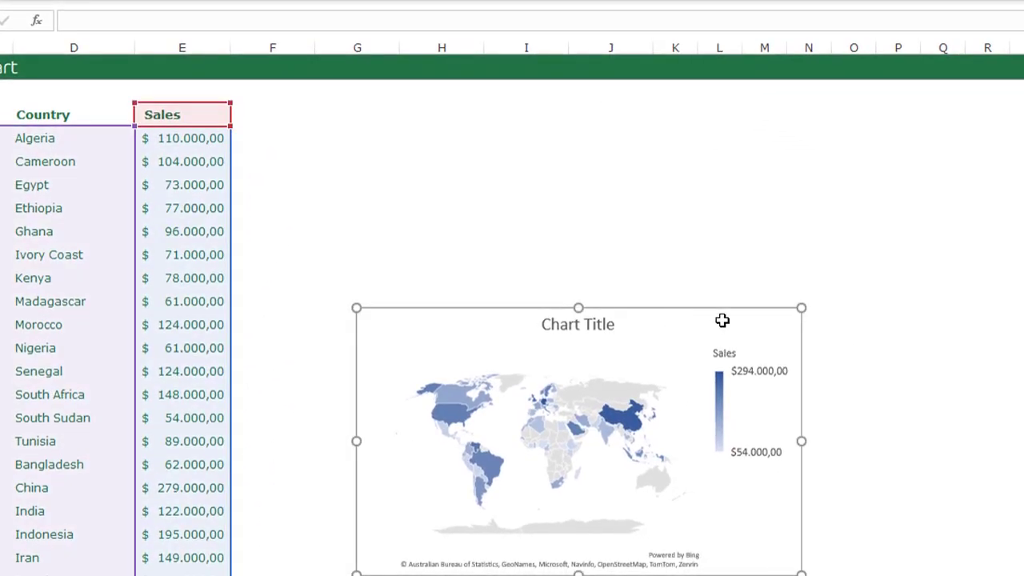
Move the map chart up beside the table, enlarge it, and retitle it 'World sales value'.
drag(738, 325, 635, 128)
drag(696, 382, 953, 517)
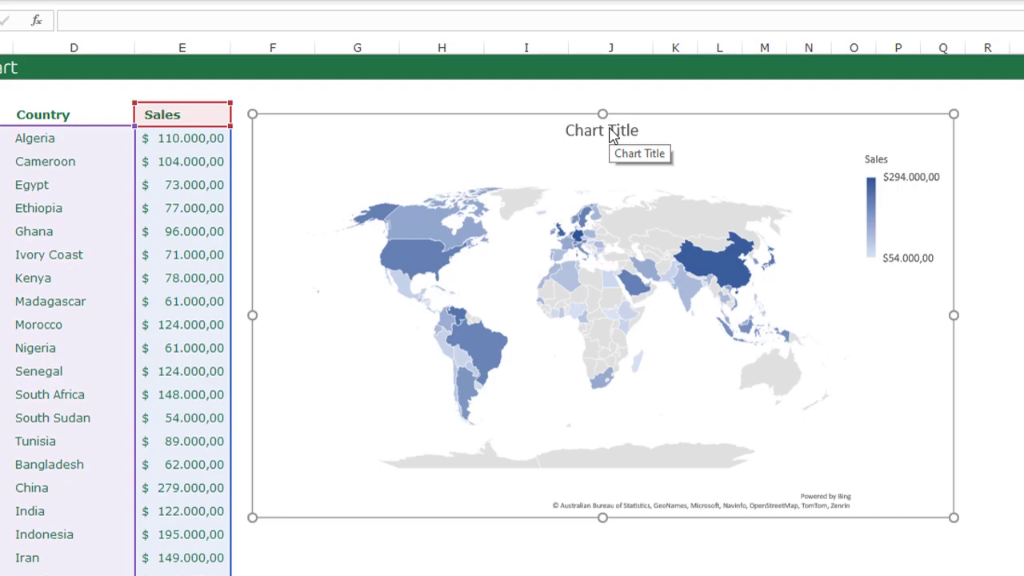
click(641, 131)
key(Delete)
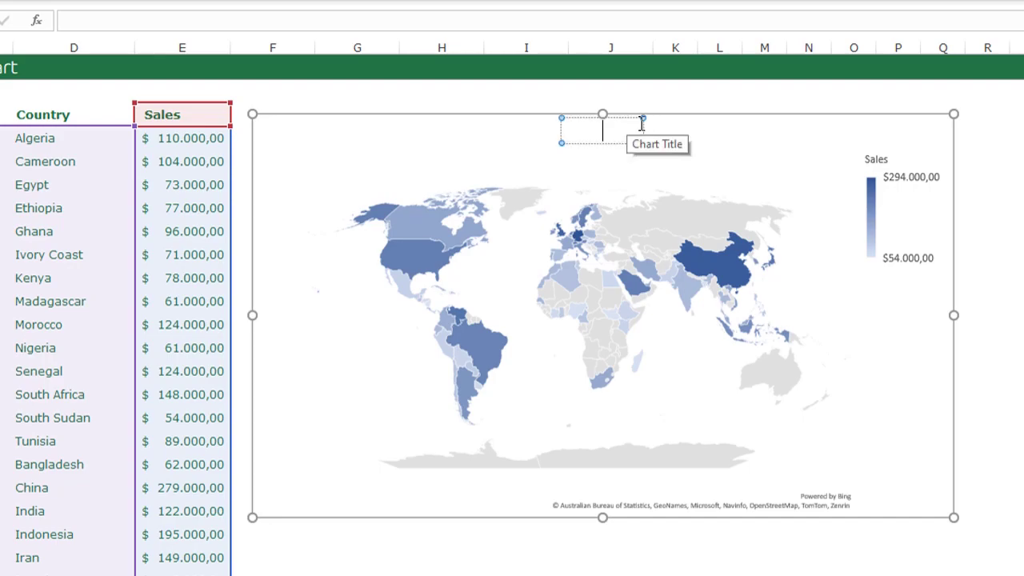
text(World sales)
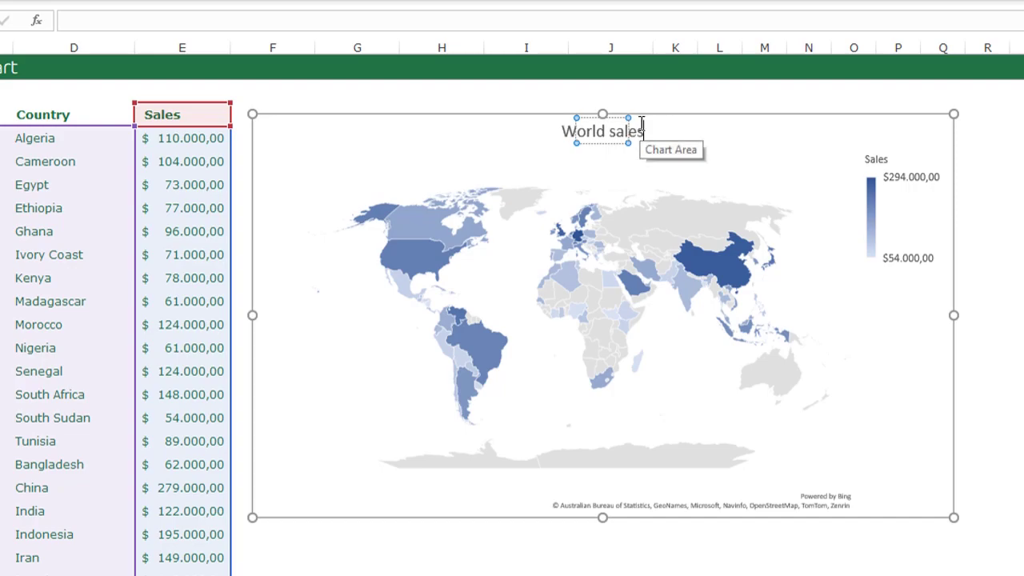
text( value)
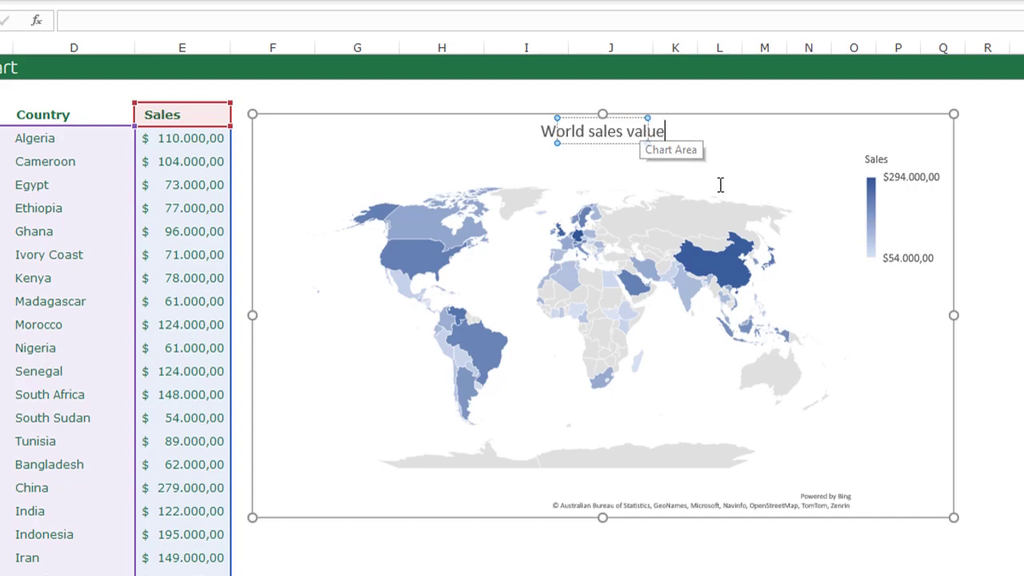
key(ctrl+a)
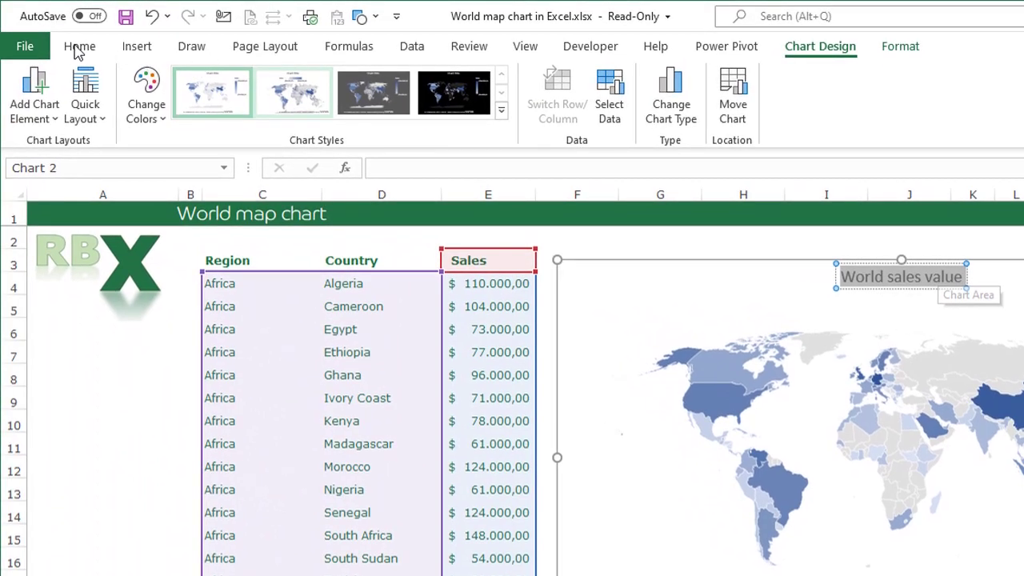
Make the 'World sales value' chart title bold and dark green.
click(80, 48)
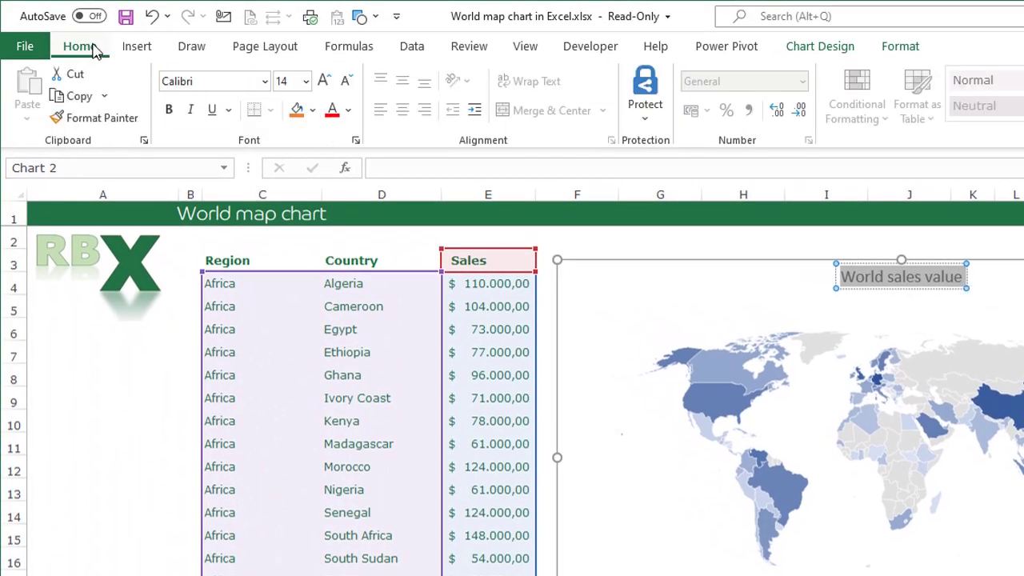
click(169, 110)
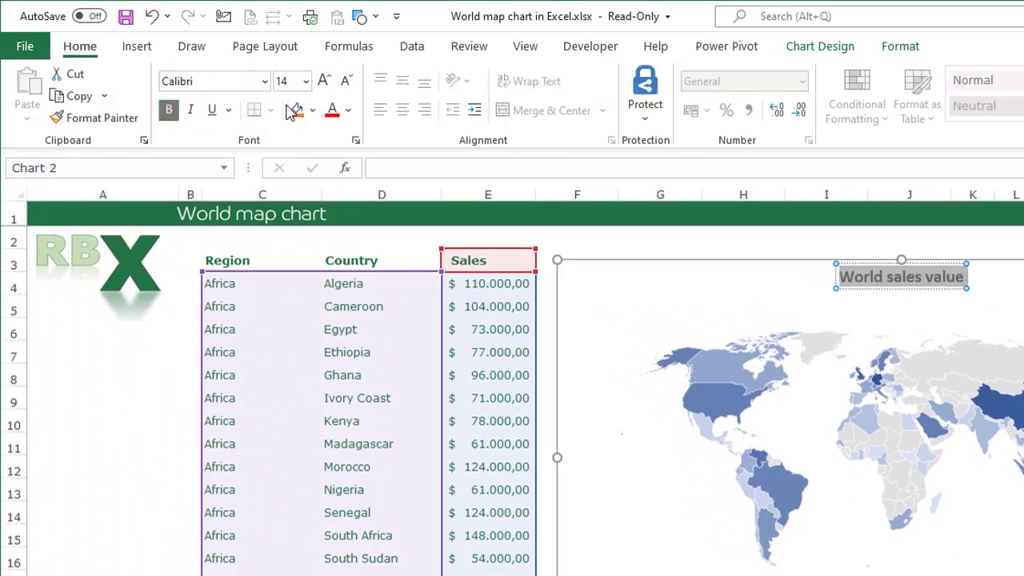
click(348, 110)
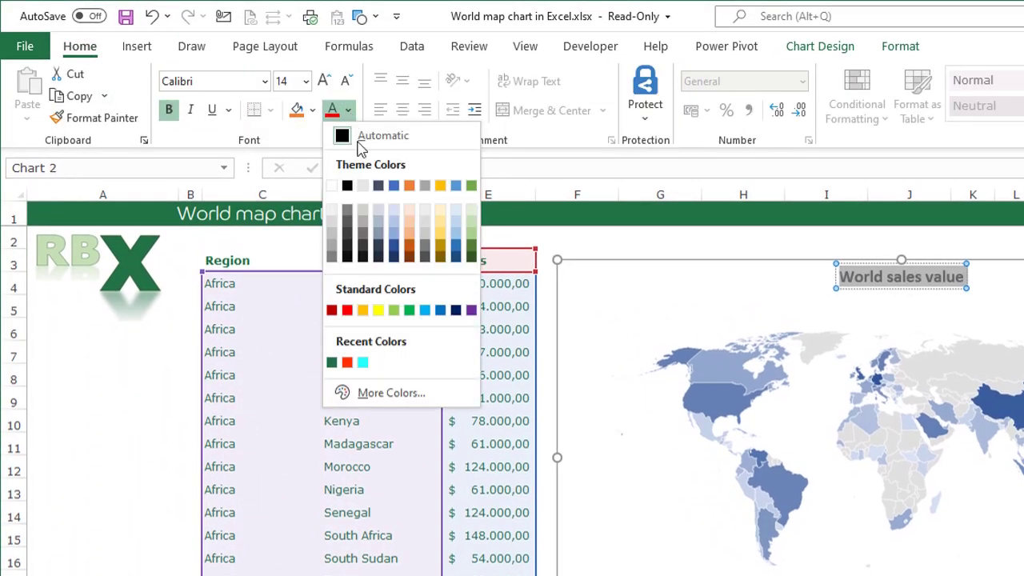
click(474, 264)
click(912, 575)
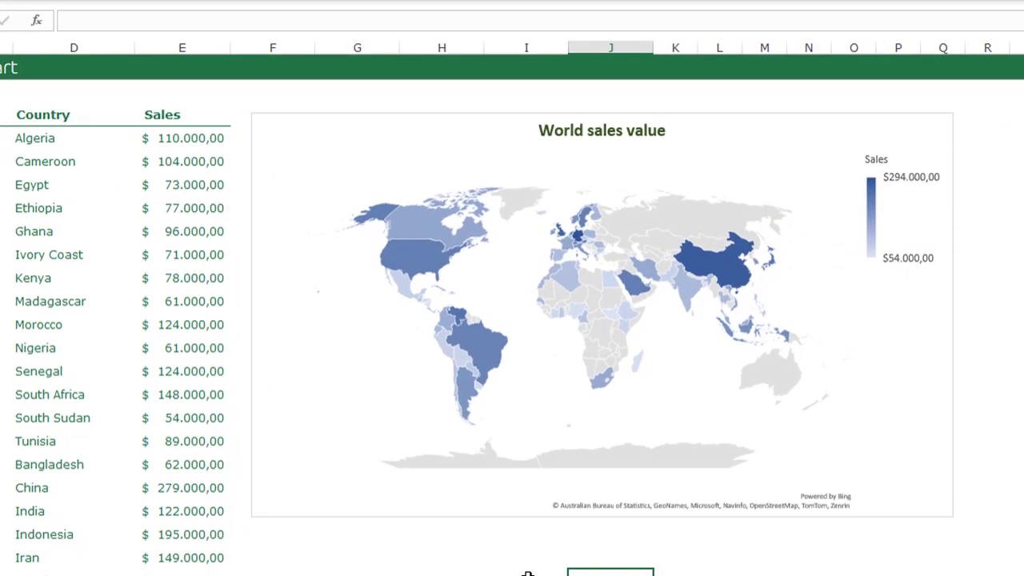
Remove the map chart's outline with No Outline and open its Format Chart Area pane.
click(270, 122)
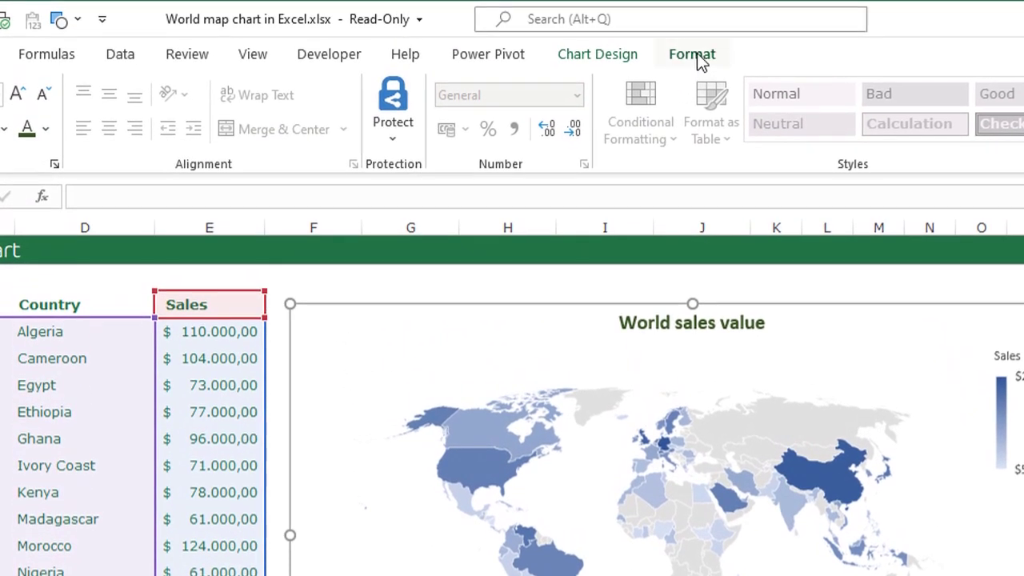
click(697, 59)
click(480, 109)
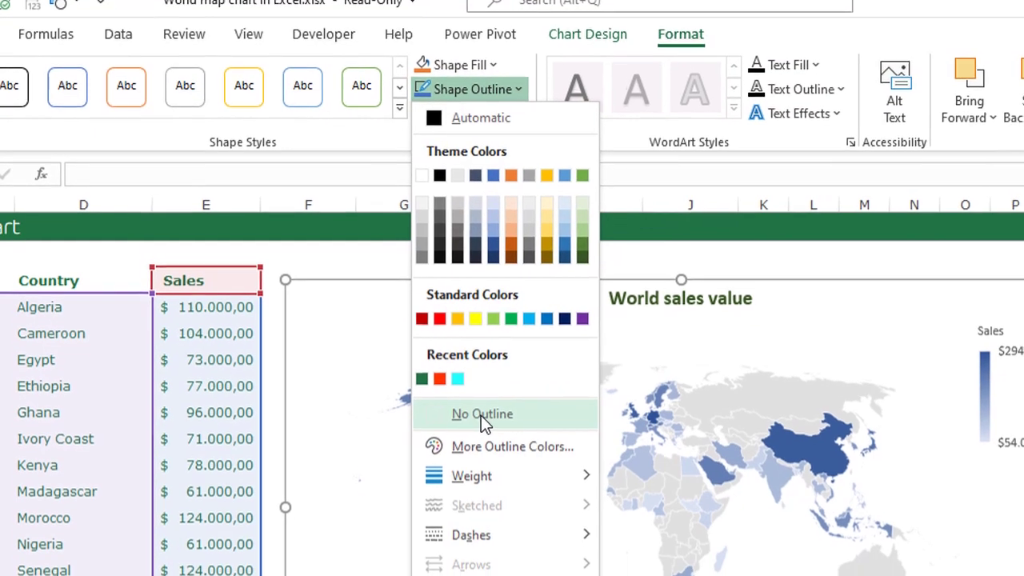
click(489, 442)
key(Escape)
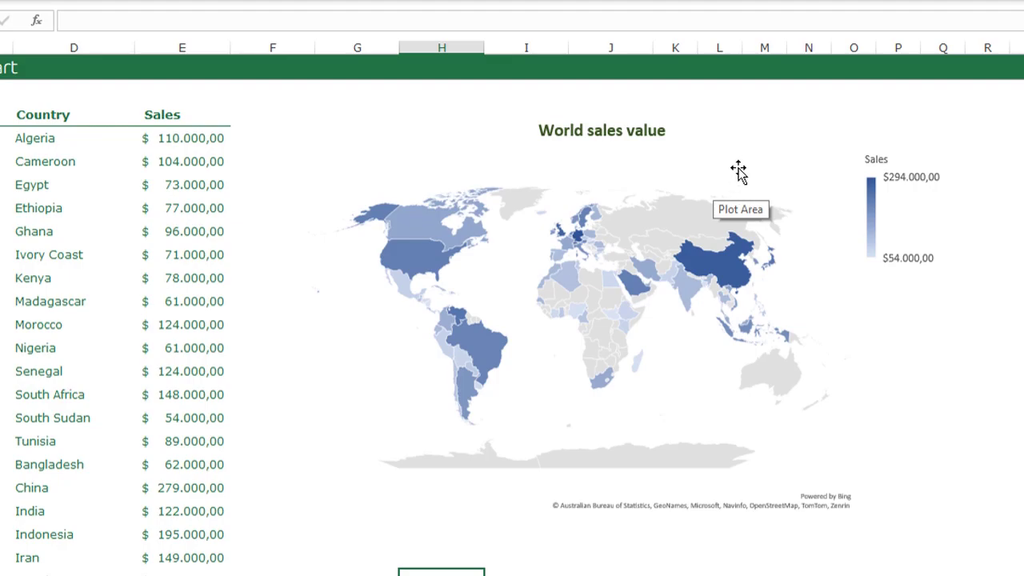
click(773, 157)
click(900, 126)
double_click(951, 138)
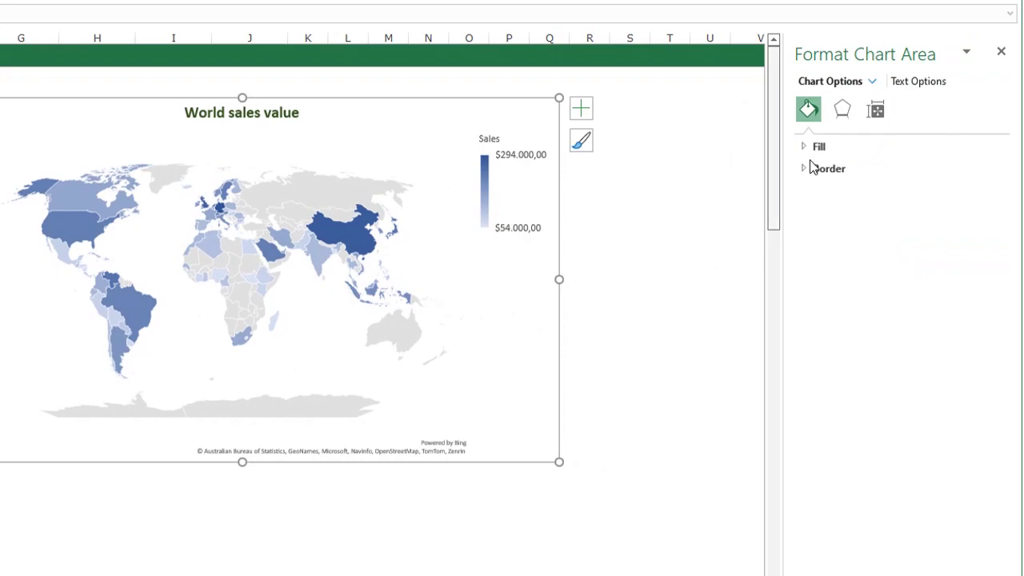
Switch the formatting pane to the Sales map series and expand its projection settings.
click(873, 83)
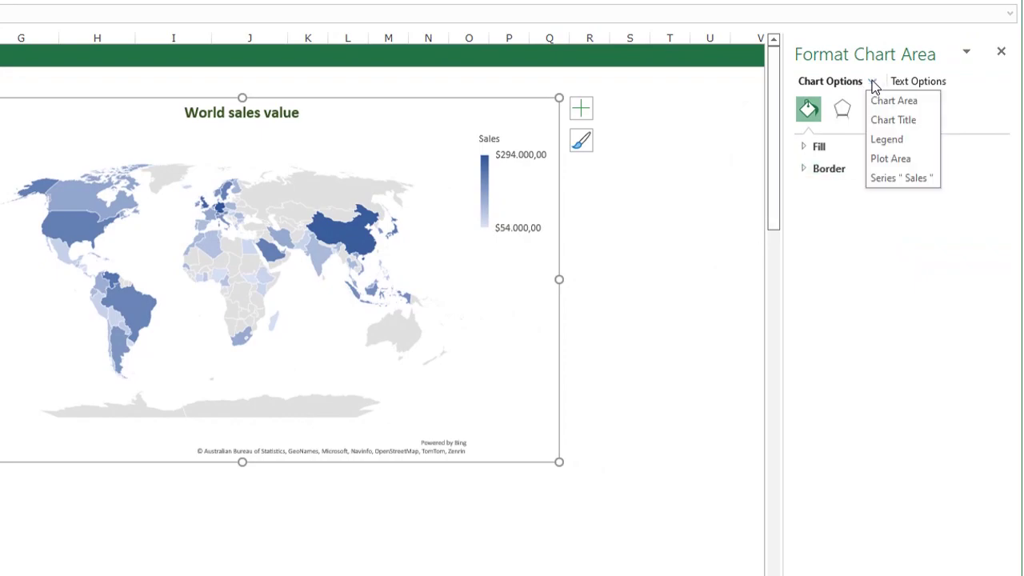
click(907, 178)
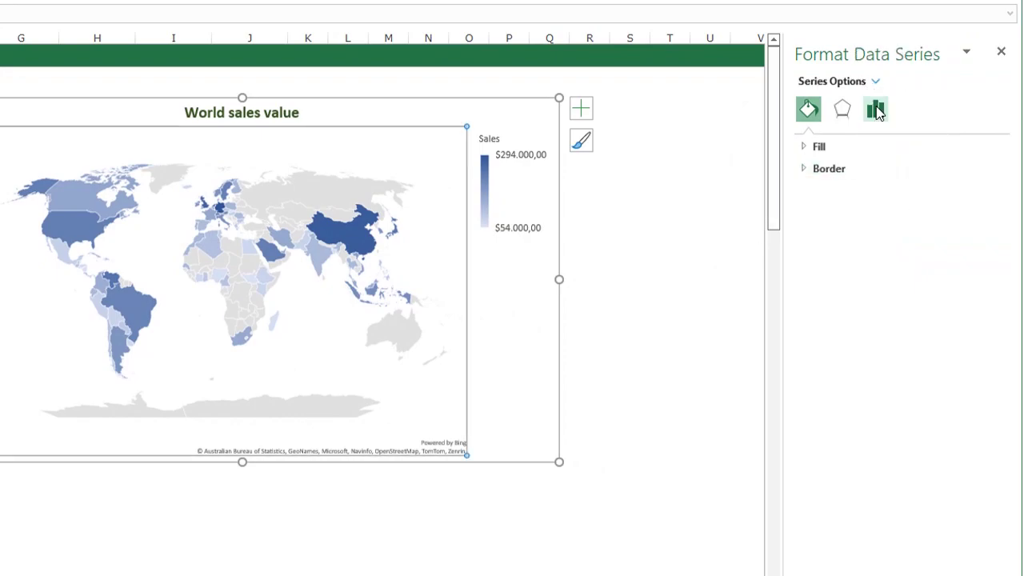
click(876, 112)
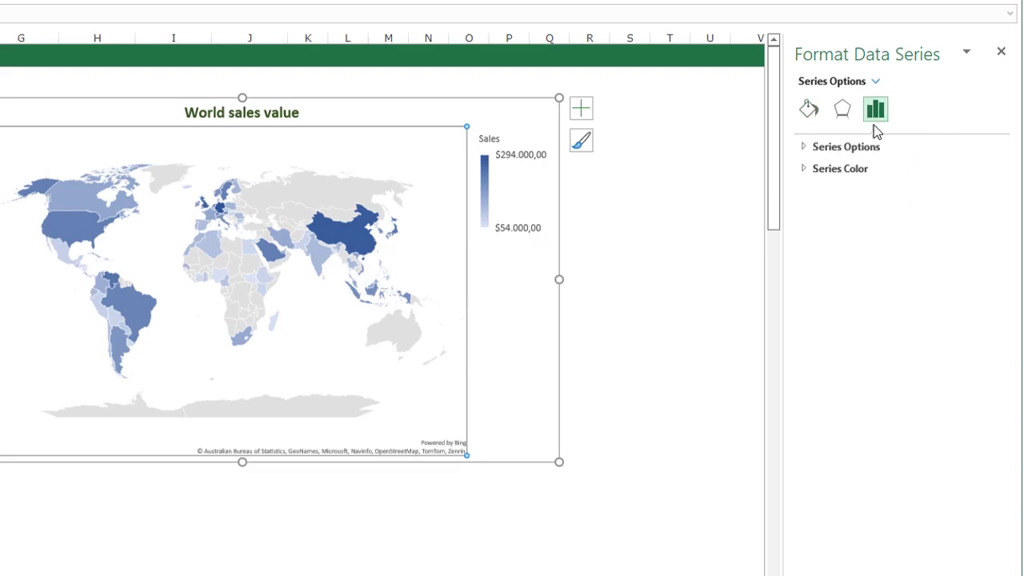
click(832, 148)
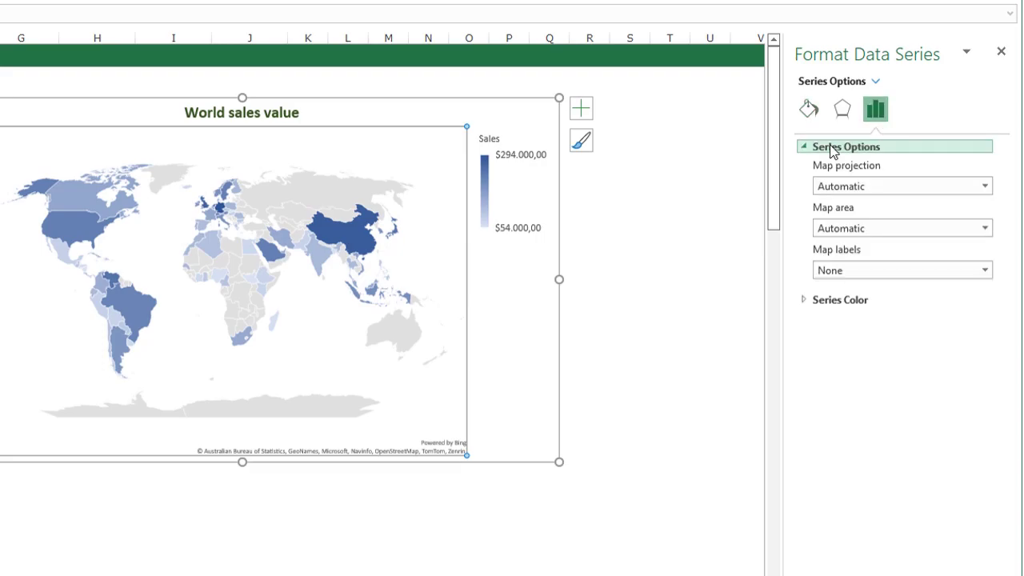
Try Mercator, Miller and Robinson projections, return to Automatic, and expand Series Color settings.
click(849, 187)
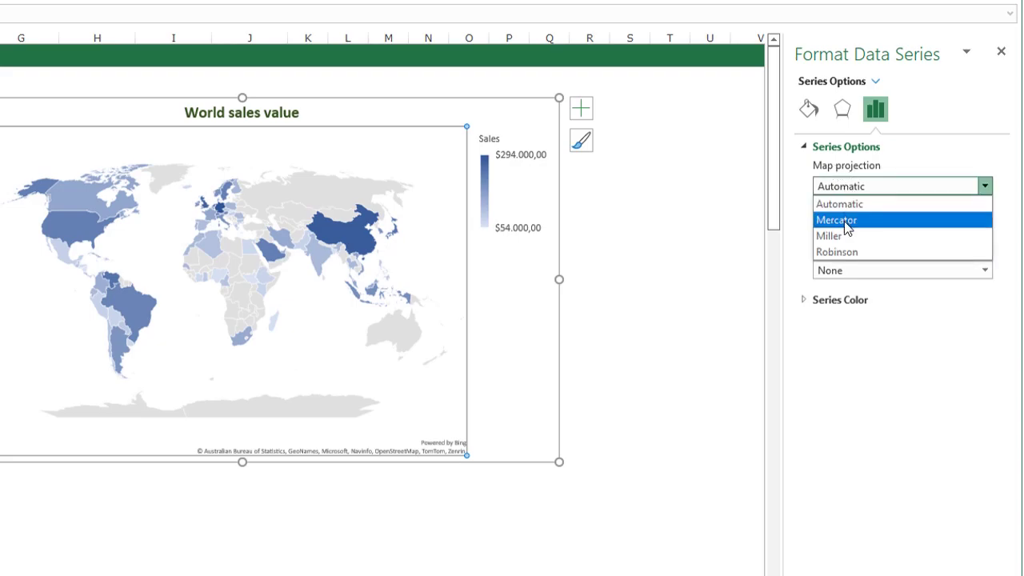
click(849, 221)
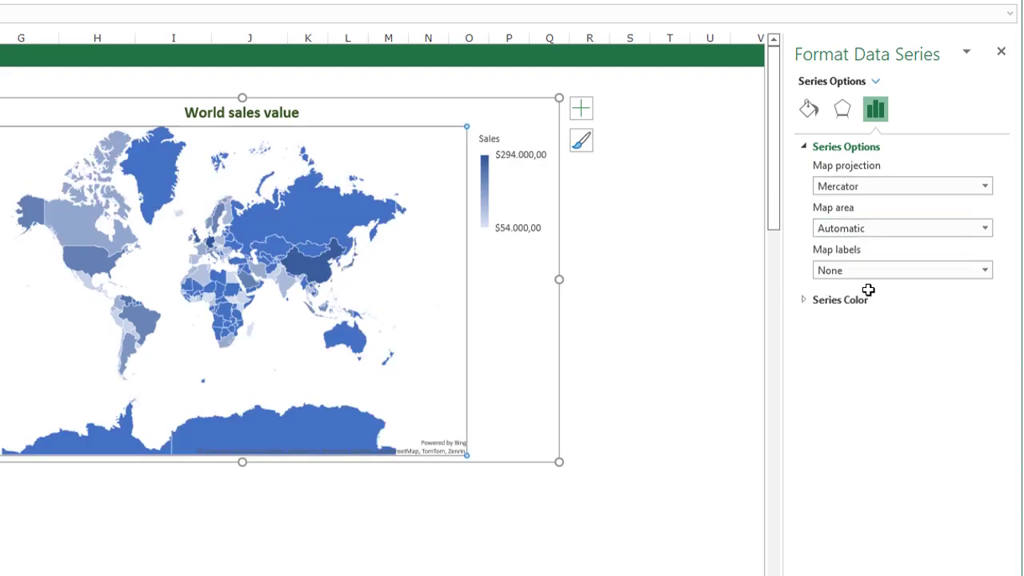
click(849, 187)
click(843, 234)
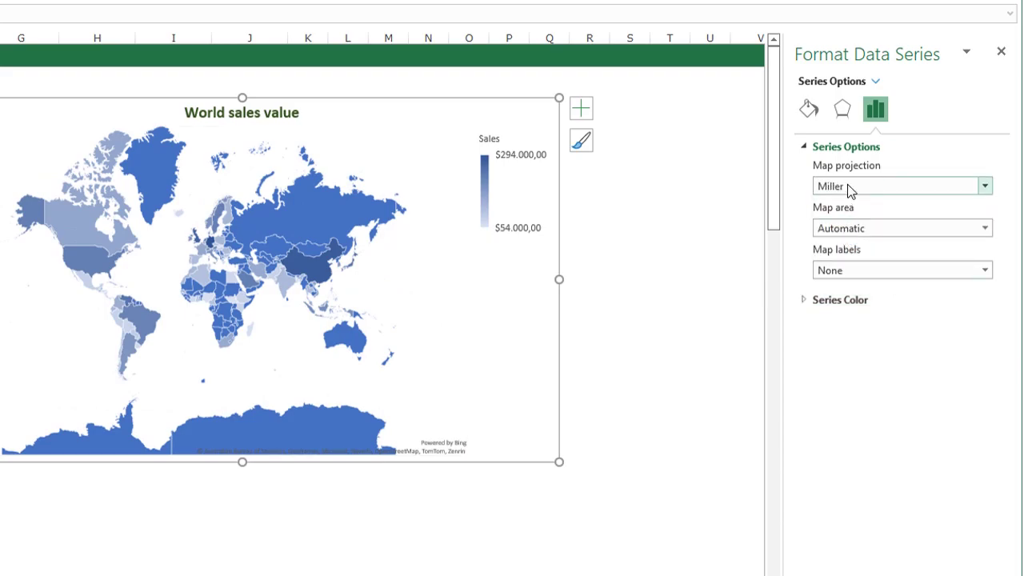
click(847, 186)
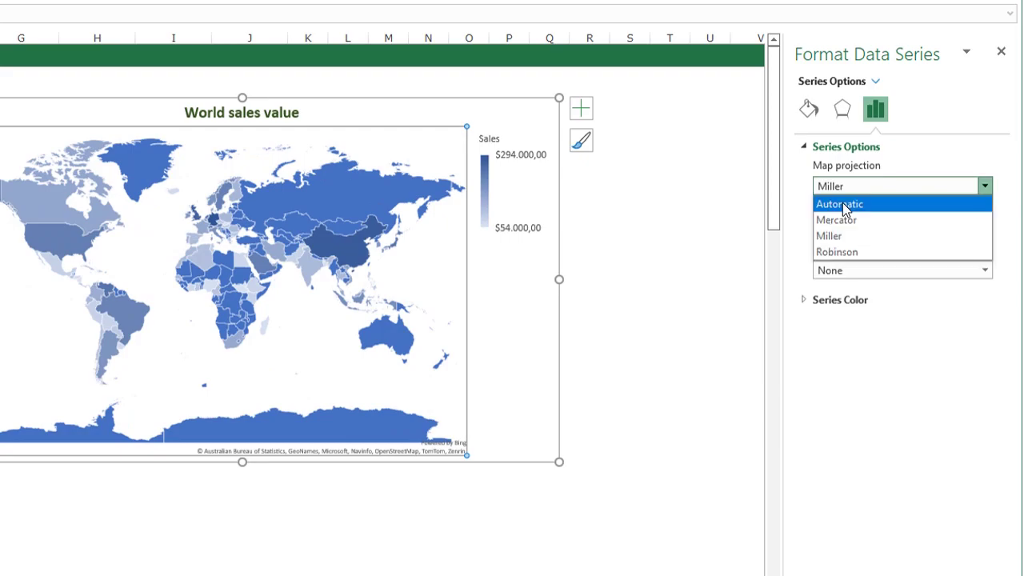
click(833, 253)
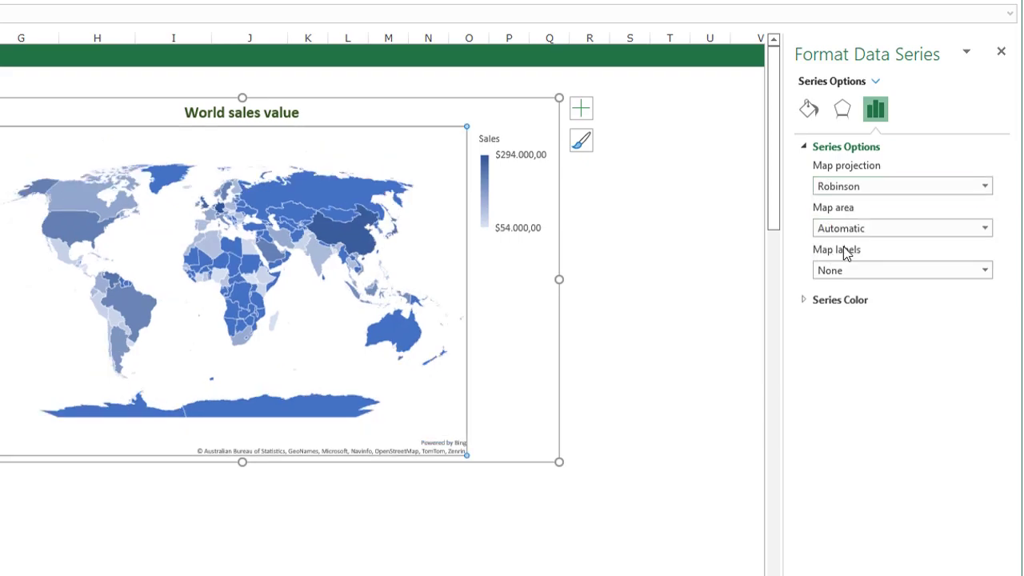
click(868, 188)
click(853, 207)
click(839, 303)
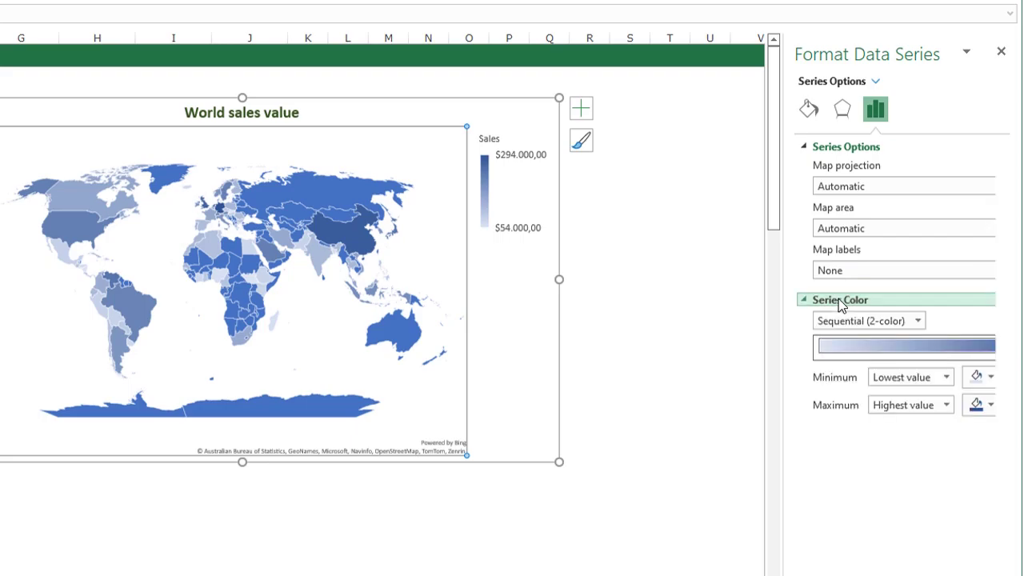
Widen the formatting pane and look through the series fill options.
drag(775, 344, 699, 347)
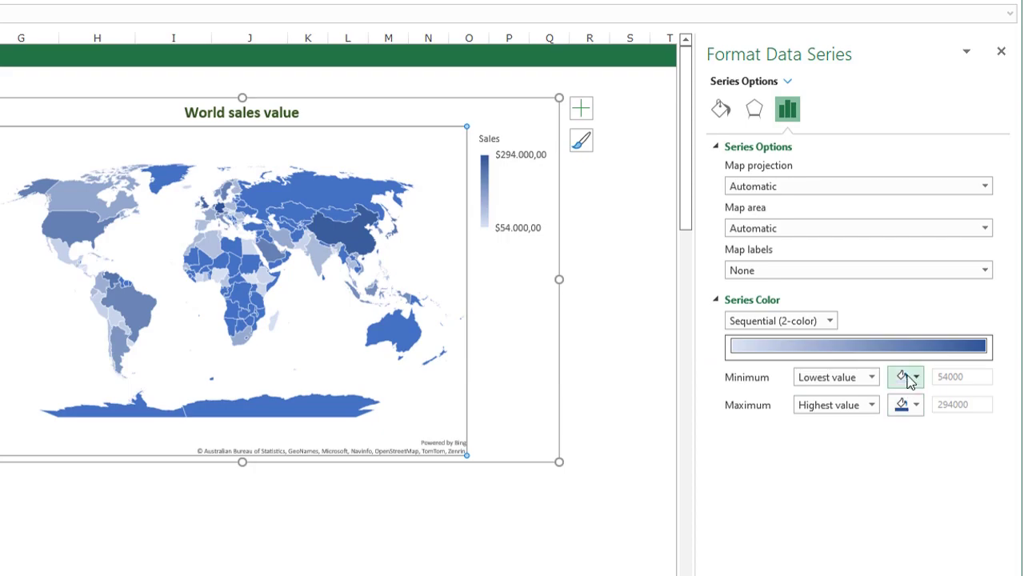
click(722, 111)
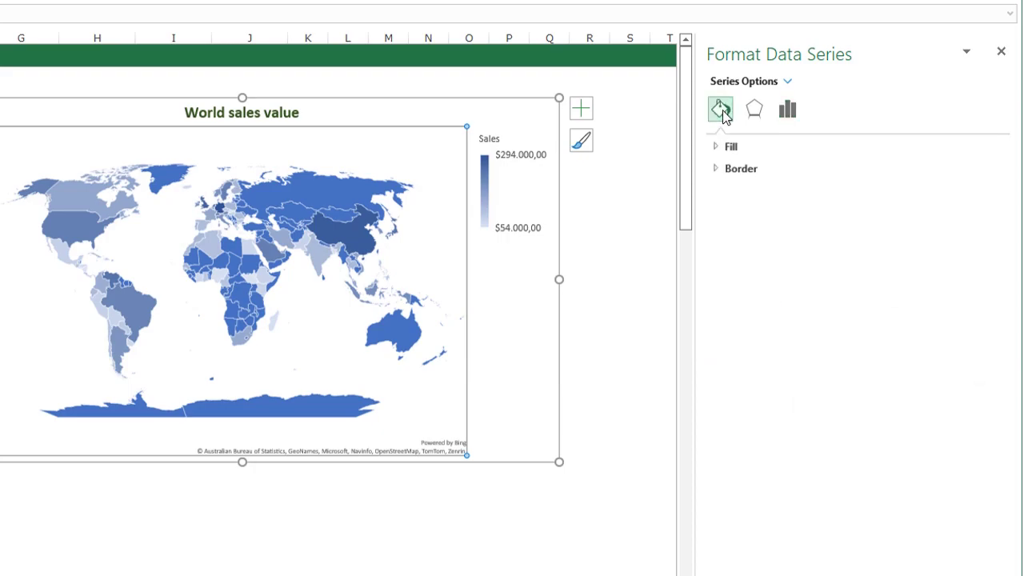
click(731, 147)
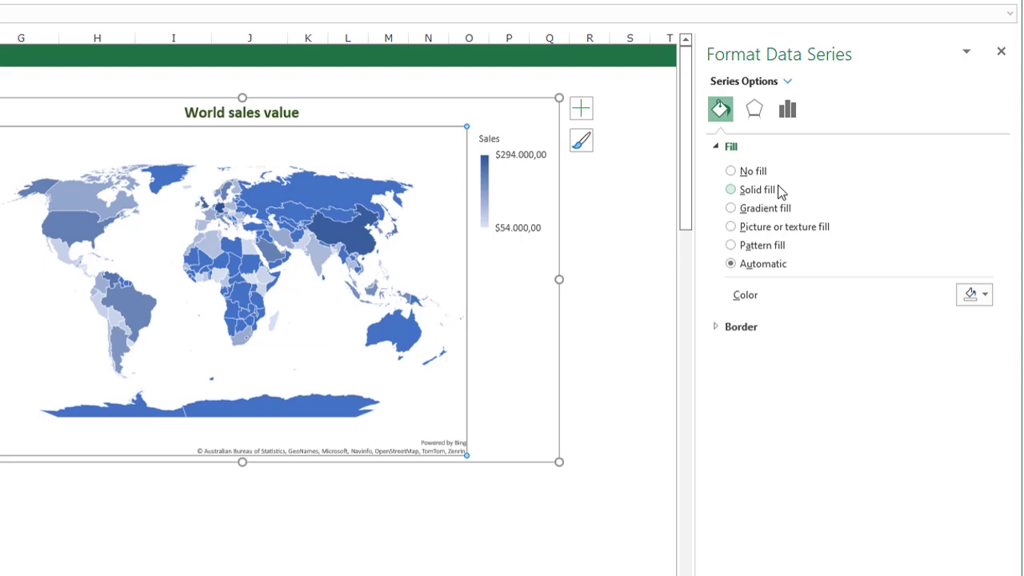
click(788, 110)
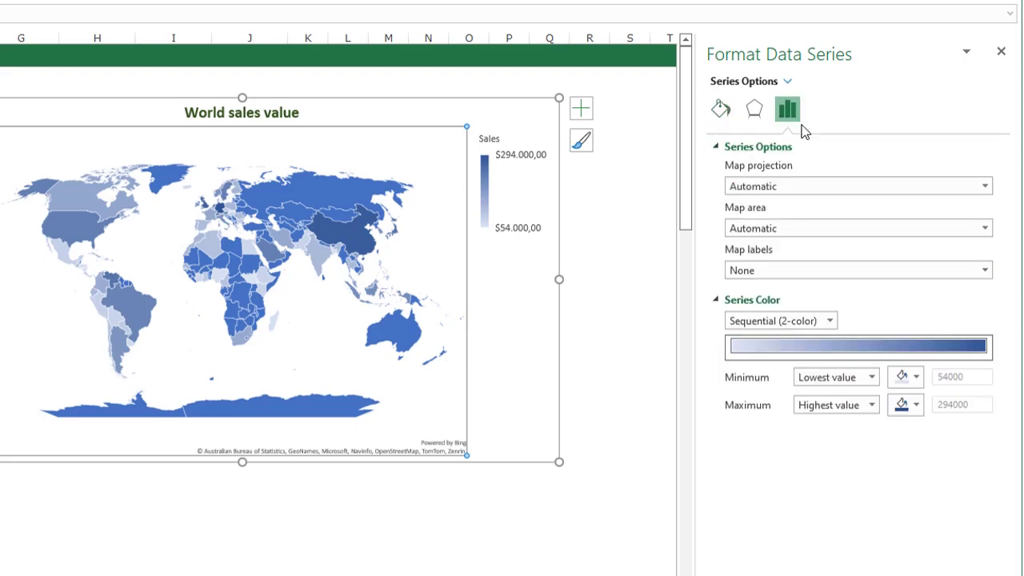
Set the colour scale minimum to pale green and the maximum to dark green.
click(904, 376)
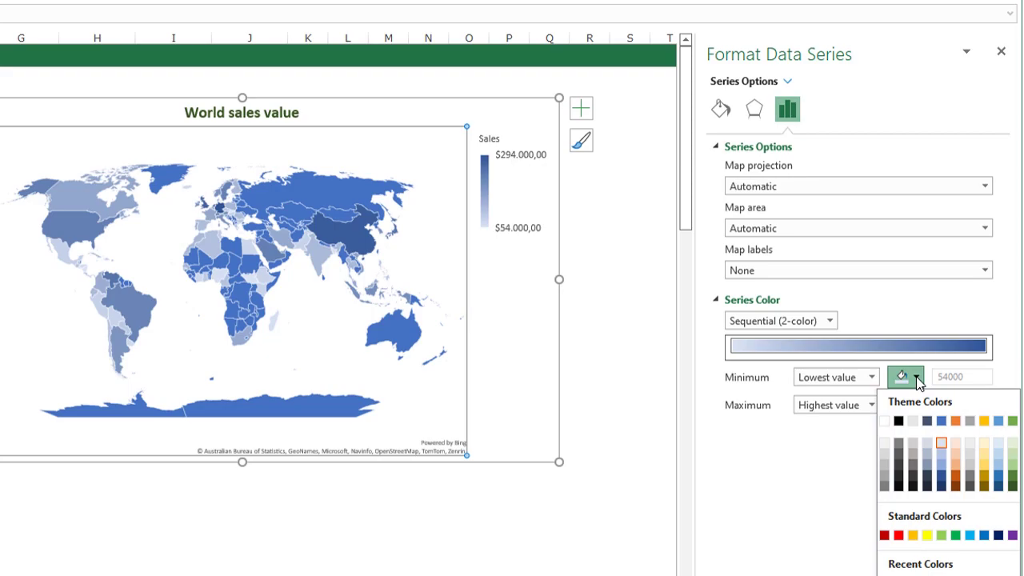
click(1011, 444)
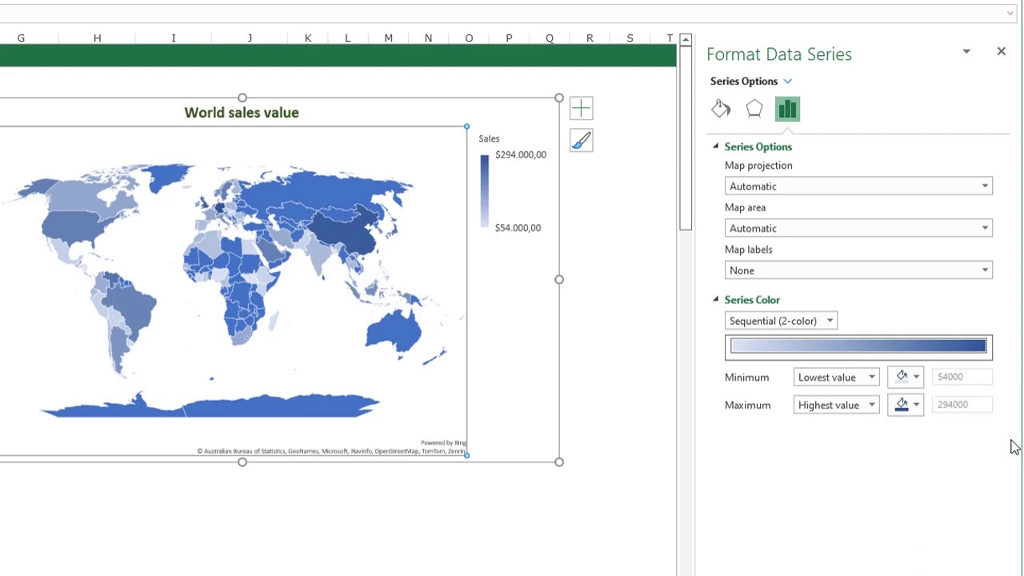
click(916, 406)
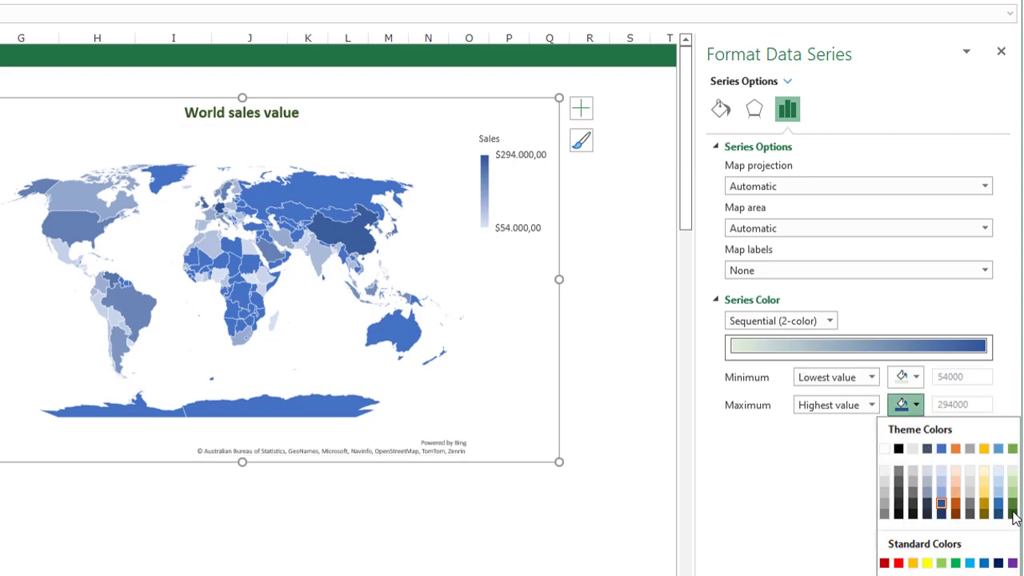
key(Escape)
mouse_move(374, 246)
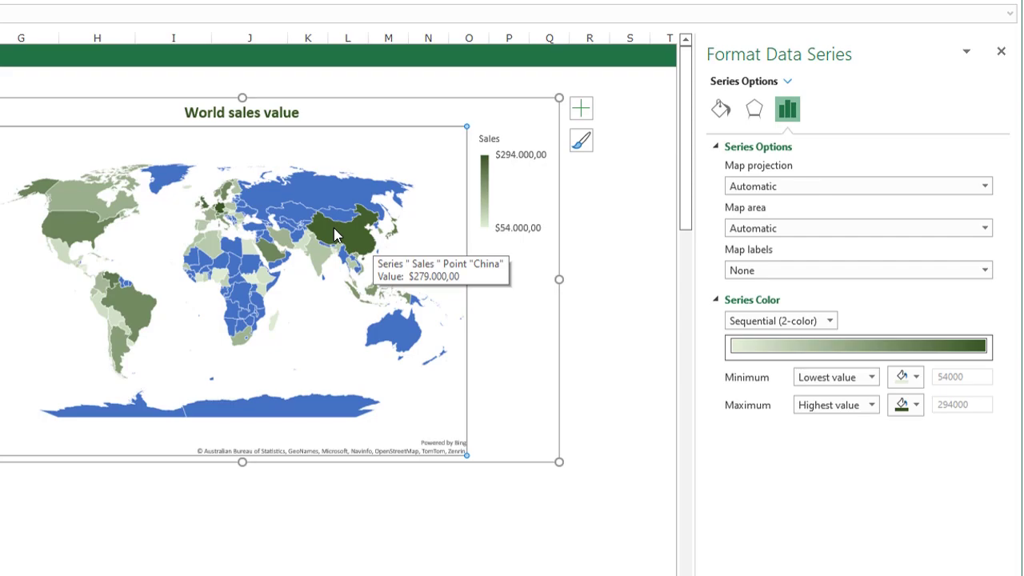
mouse_move(312, 201)
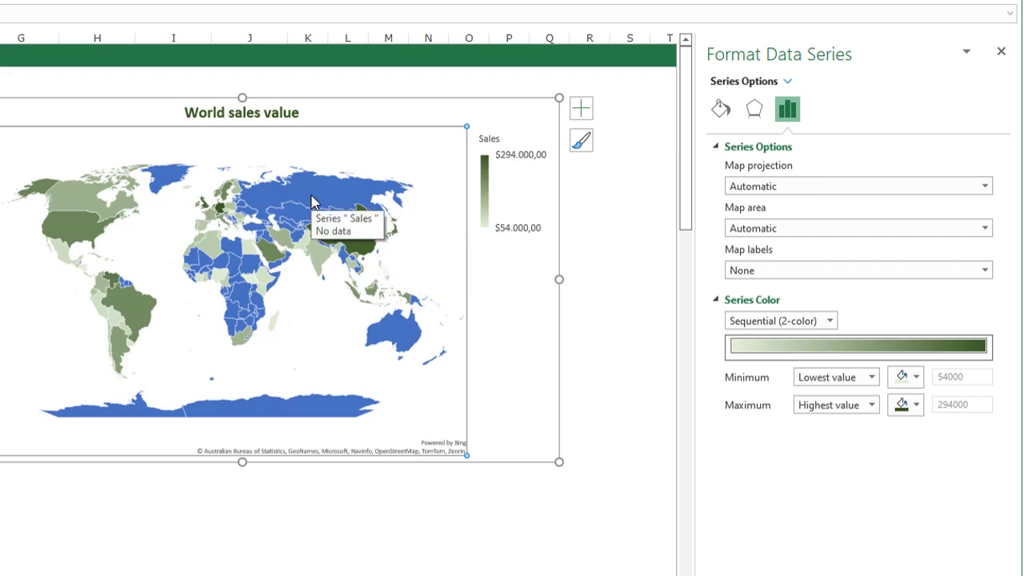
Fill countries without sales data with a solid light grey.
click(719, 112)
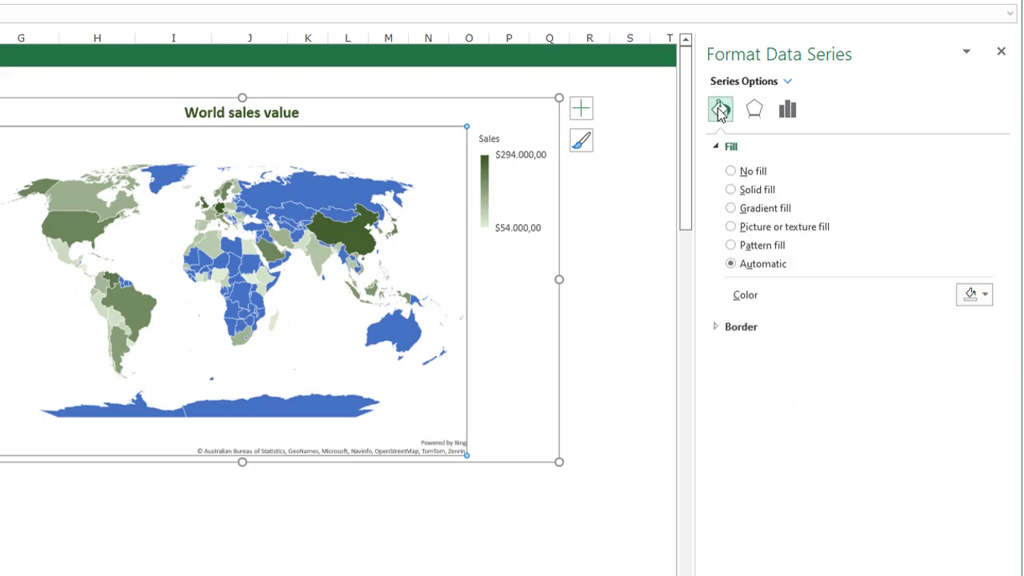
click(759, 193)
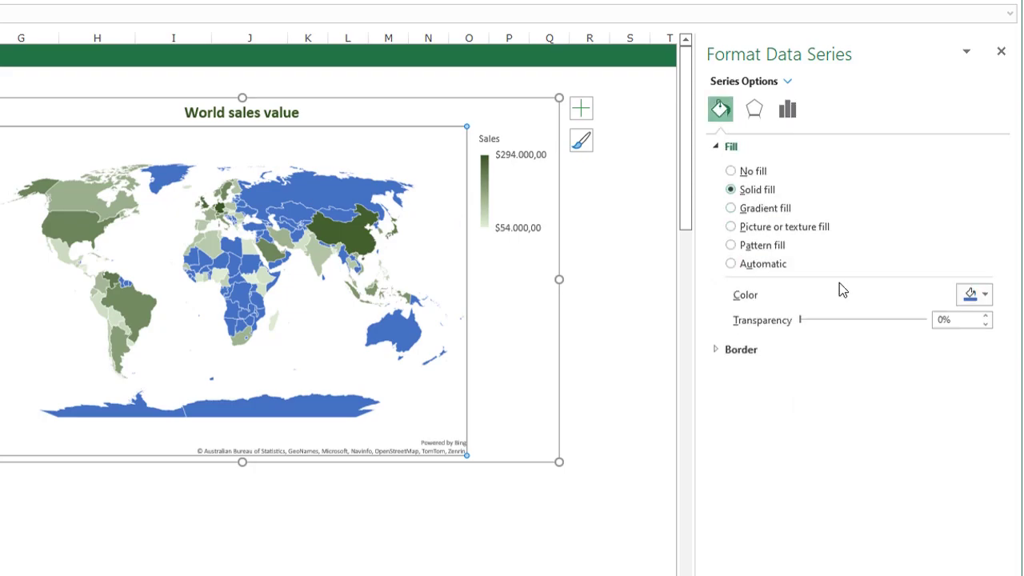
click(985, 295)
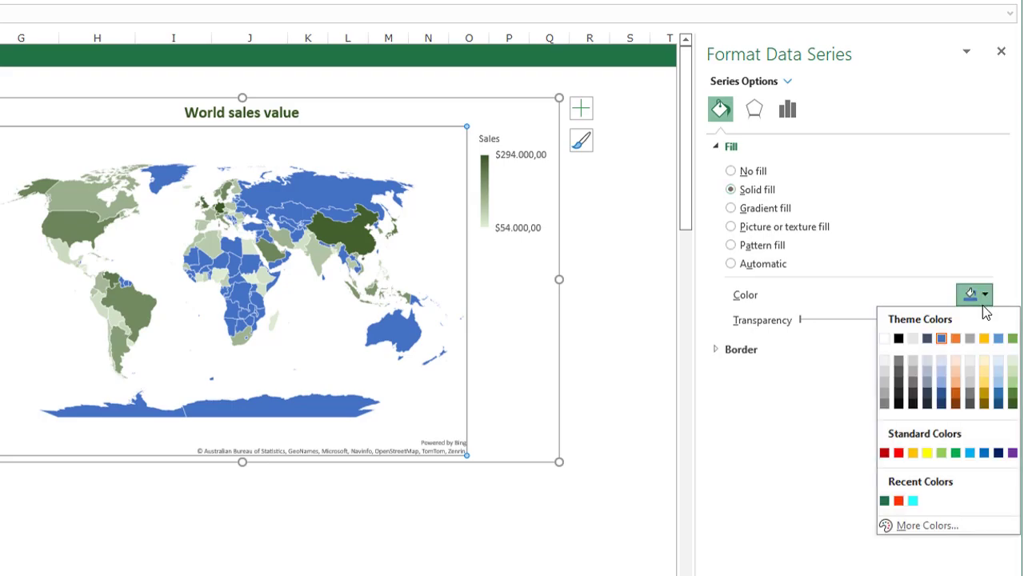
click(888, 369)
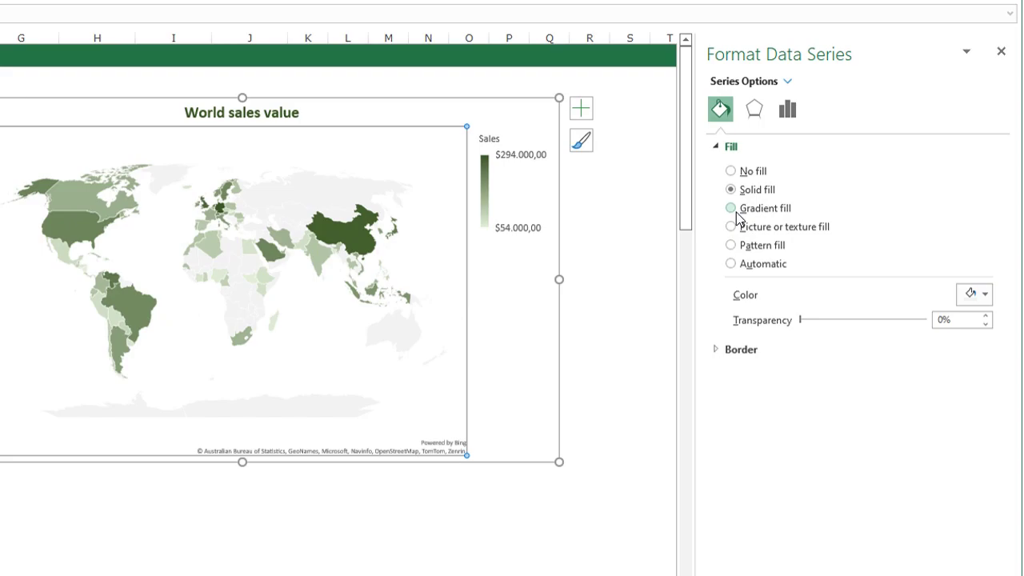
Give the country shapes solid grey outlines and close the formatting pane.
click(737, 352)
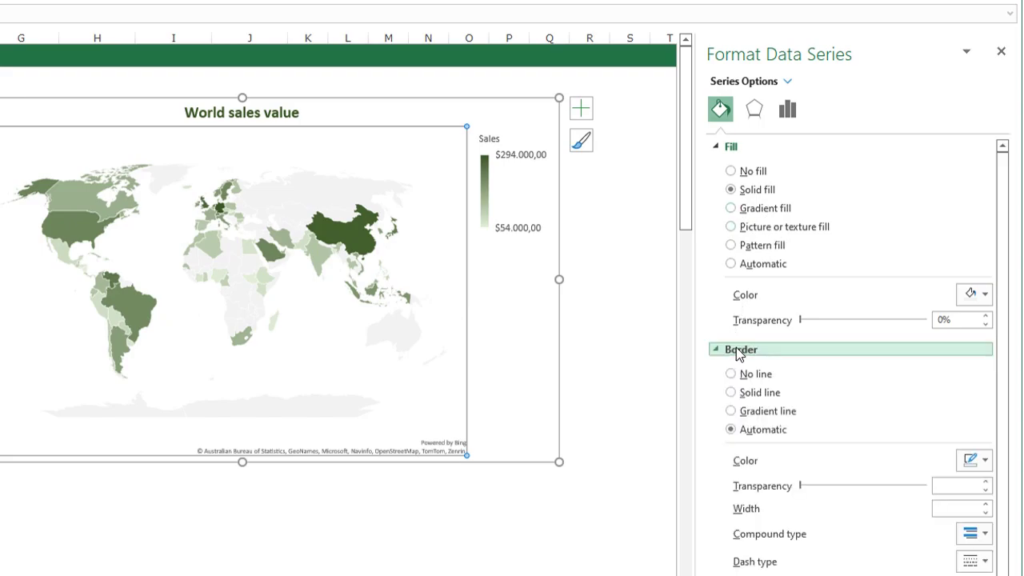
click(753, 393)
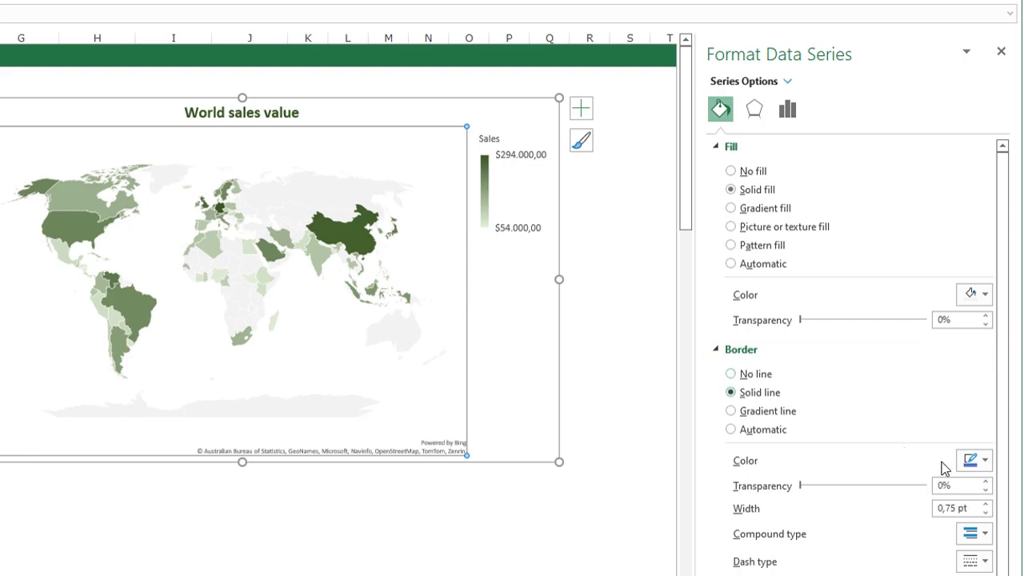
click(985, 461)
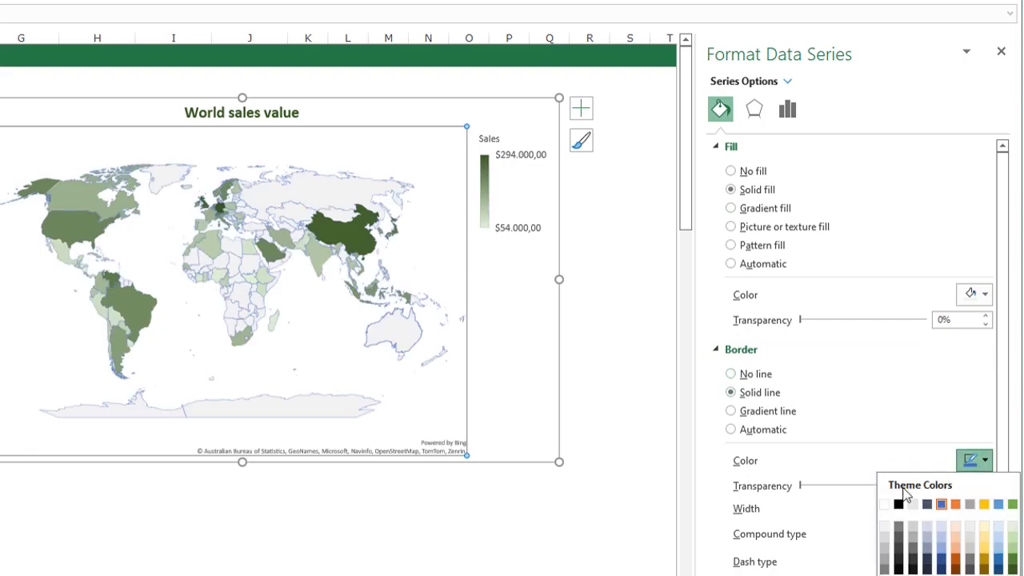
click(884, 551)
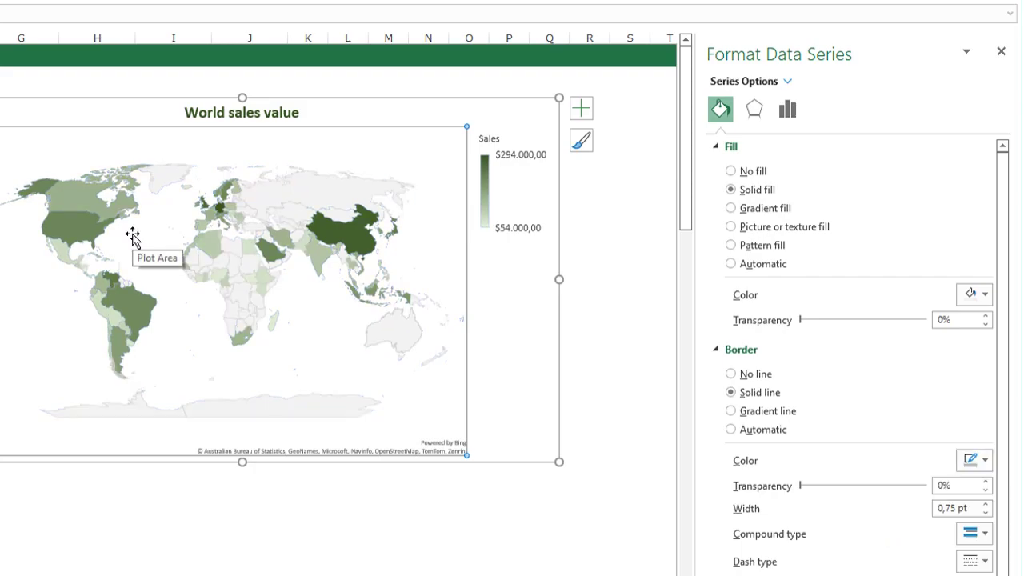
mouse_move(60, 215)
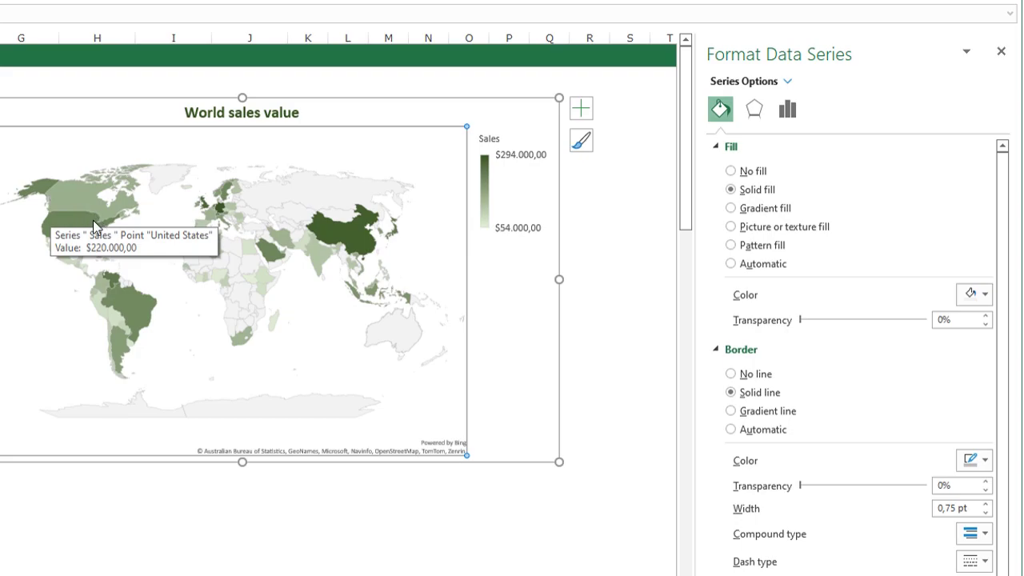
click(48, 498)
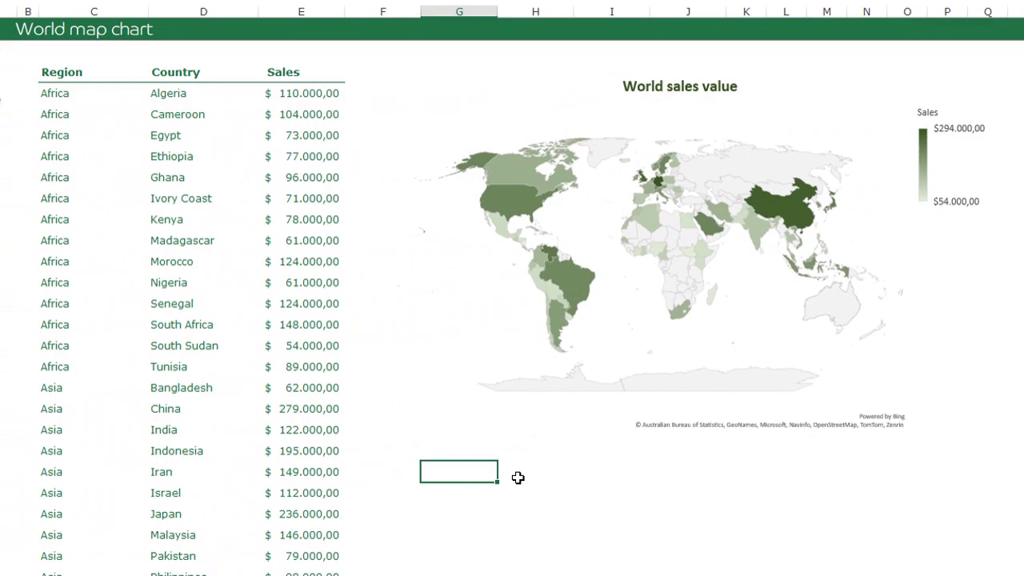
Convert the Region, Country and Sales range C3:E81 into a table with headers via Ctrl+T.
click(165, 239)
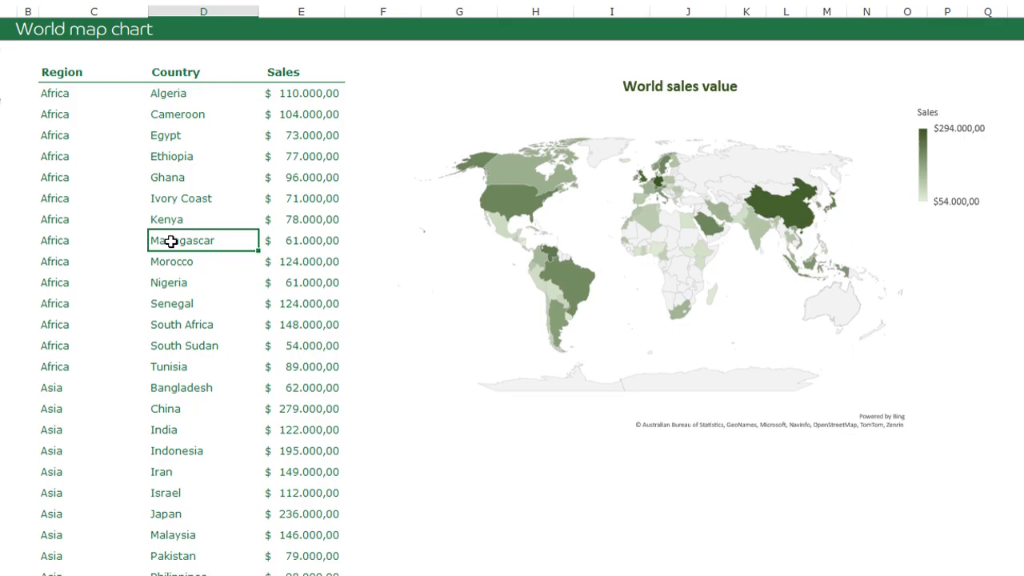
scroll(171, 241, down, 1)
key(ctrl+t)
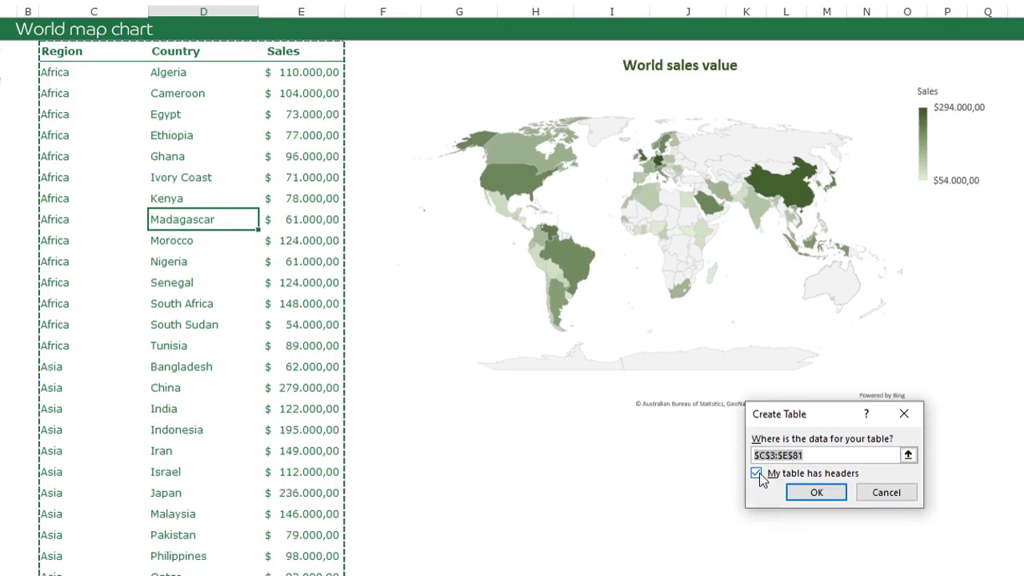
click(823, 490)
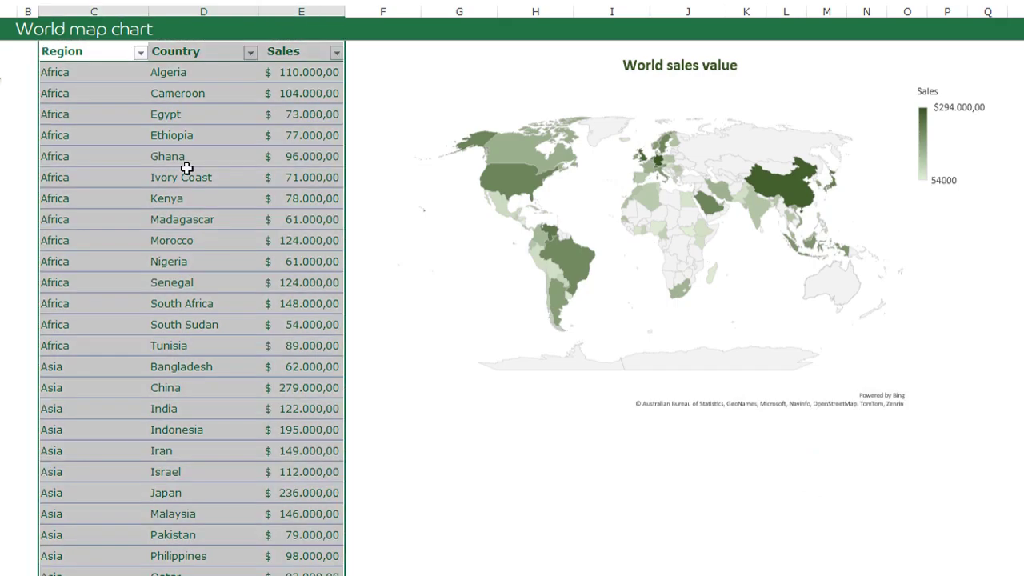
scroll(222, 188, up, 1)
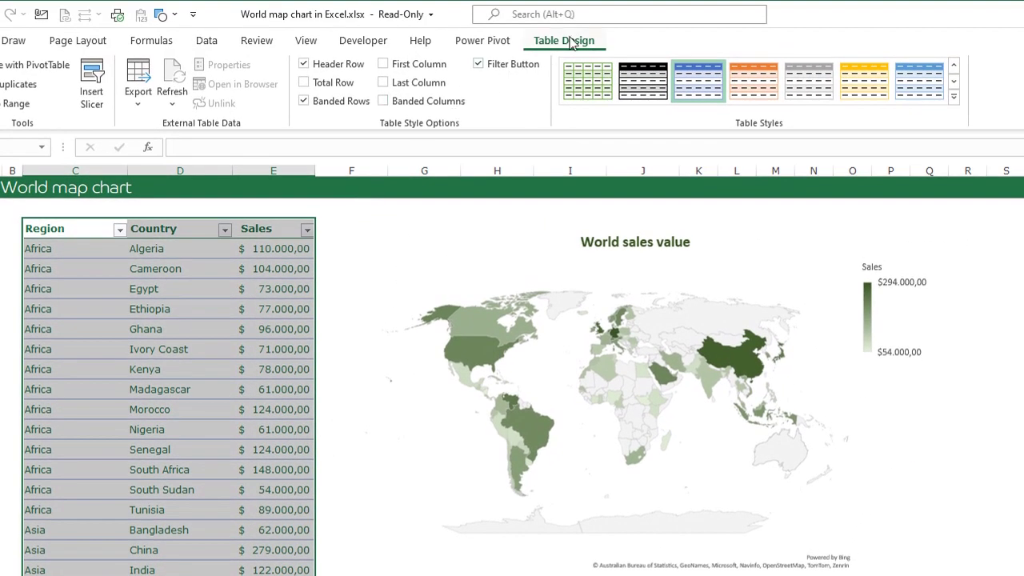
Apply the first Light table style (None) so Table1 keeps its plain green look.
click(954, 98)
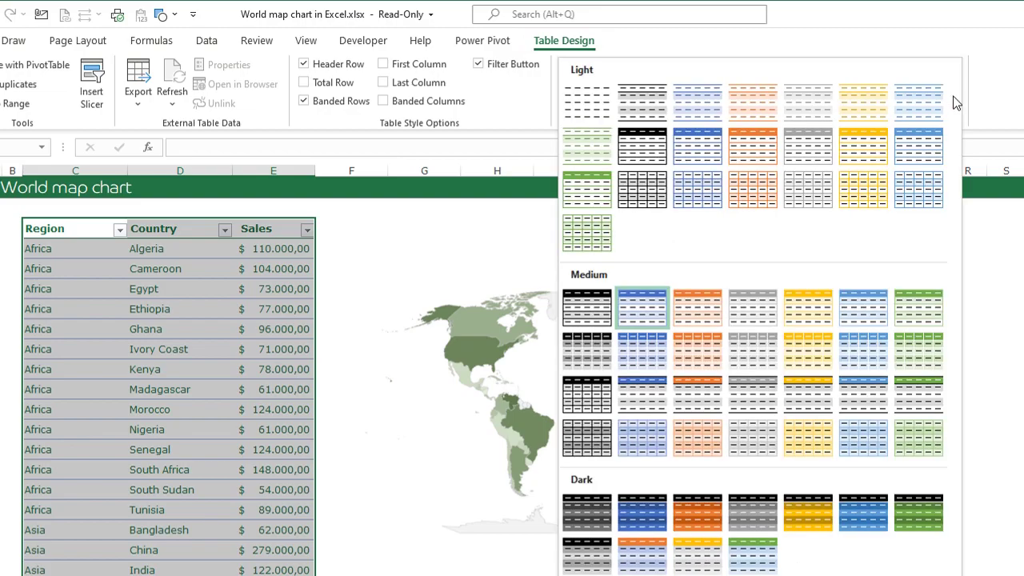
click(580, 104)
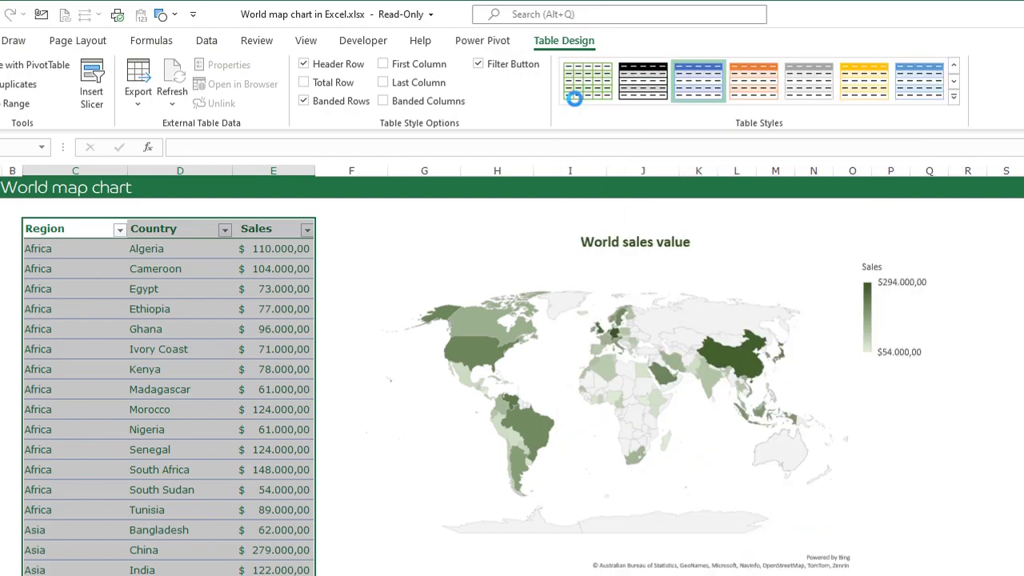
click(156, 348)
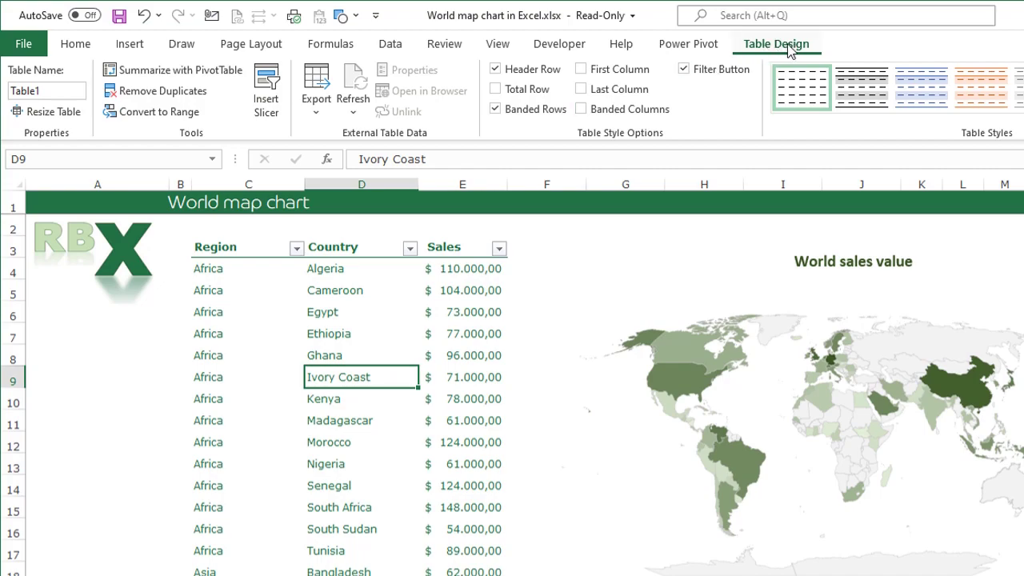
click(114, 394)
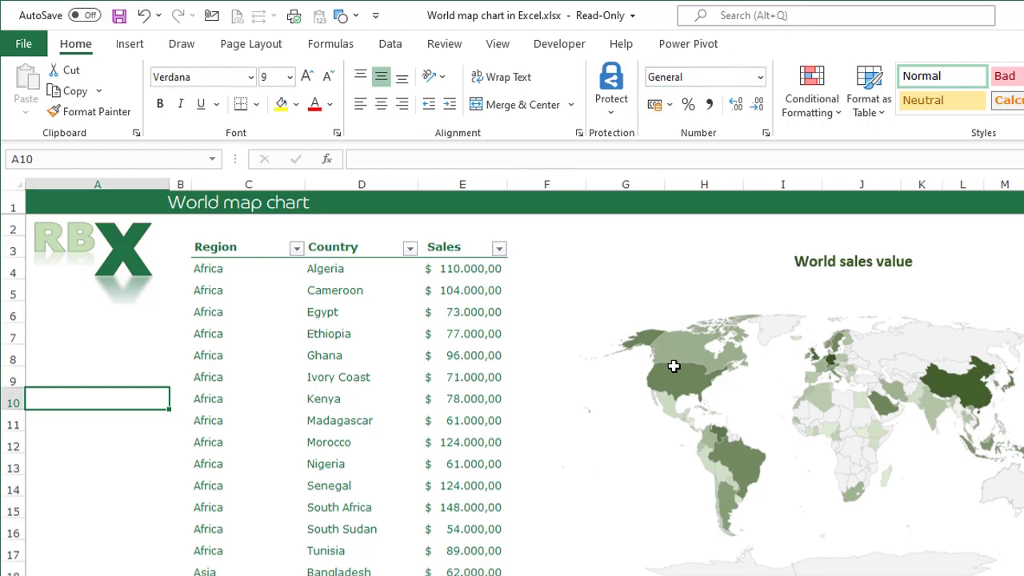
click(326, 378)
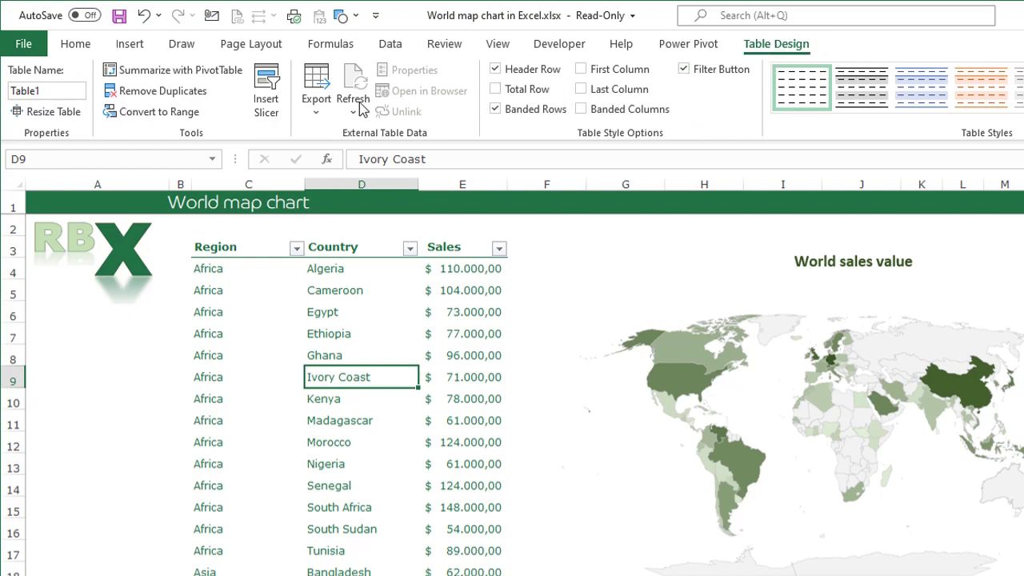
Insert a slicer for the Region field.
click(264, 87)
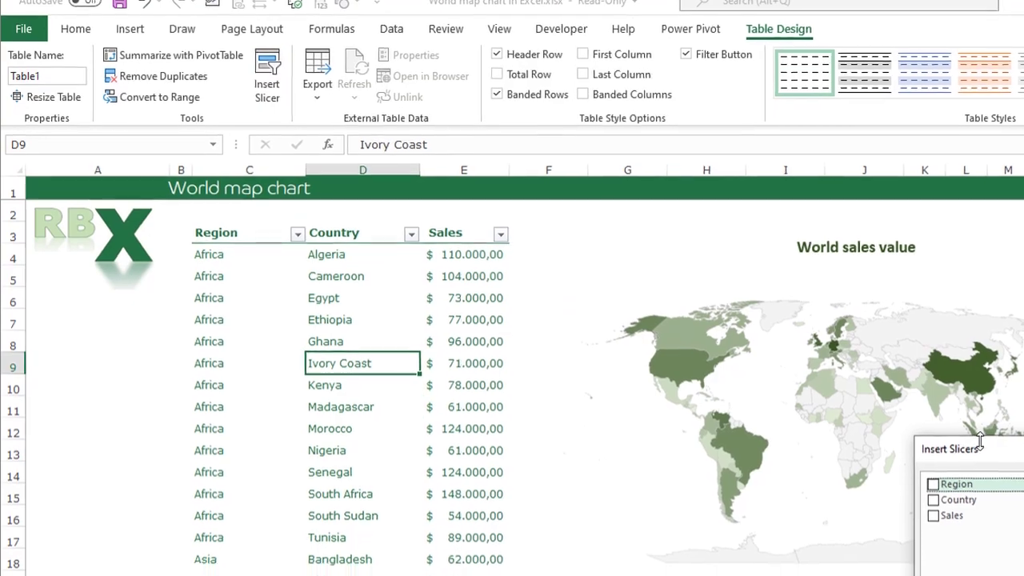
drag(1000, 463, 639, 313)
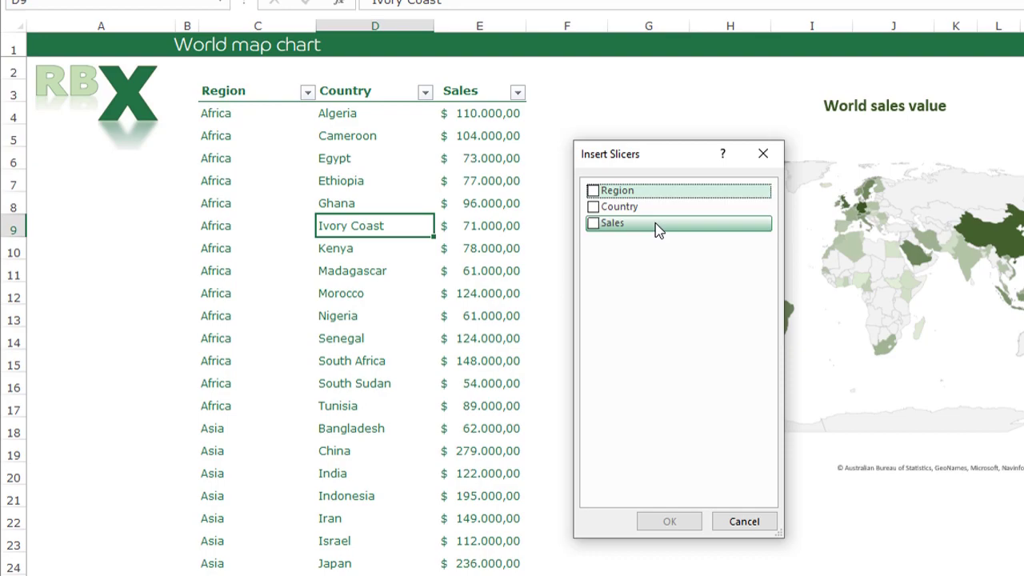
click(594, 192)
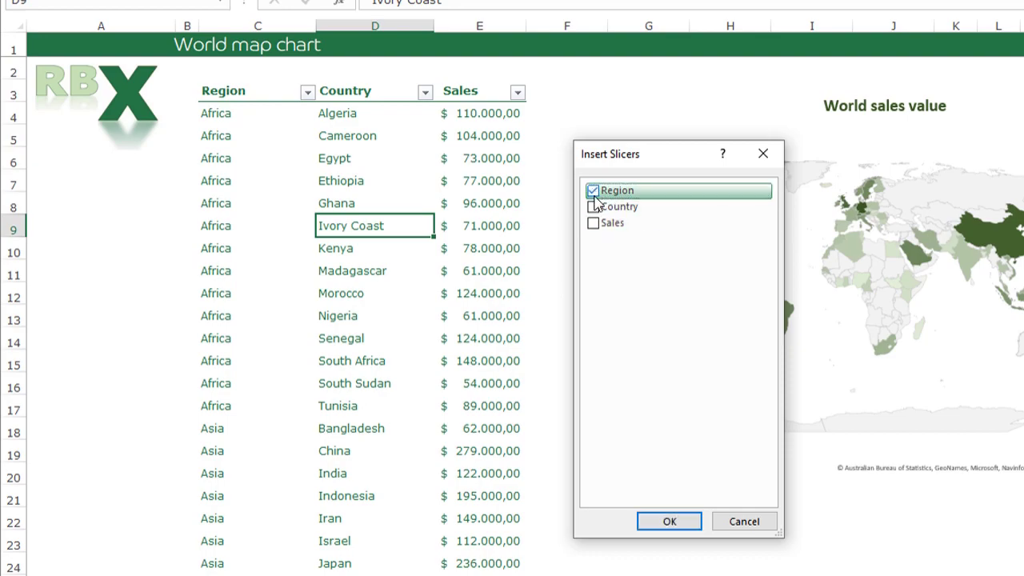
click(671, 520)
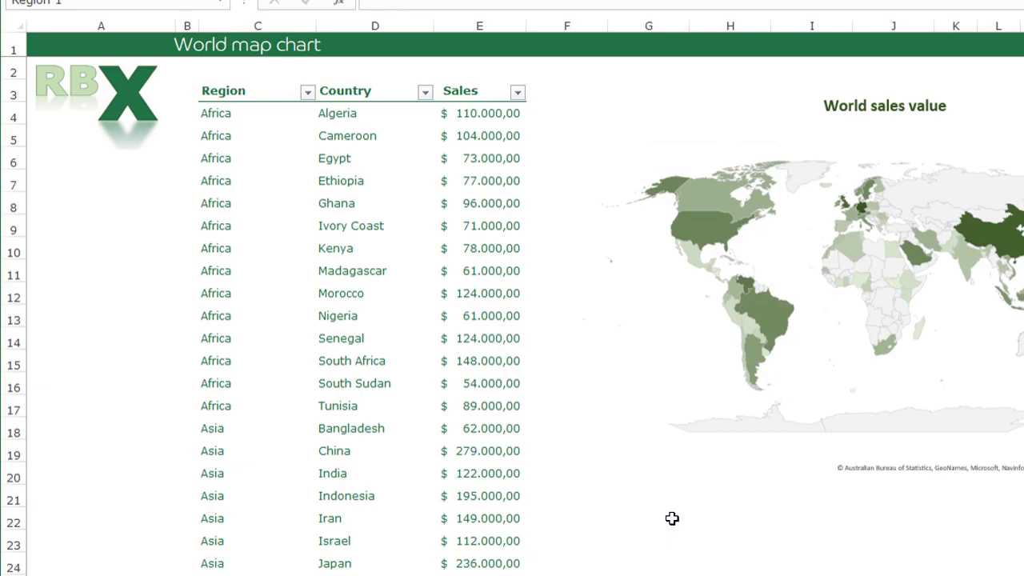
Place the Region slicer over column A, make it narrower and shorter, and apply light green style.
drag(848, 296, 650, 276)
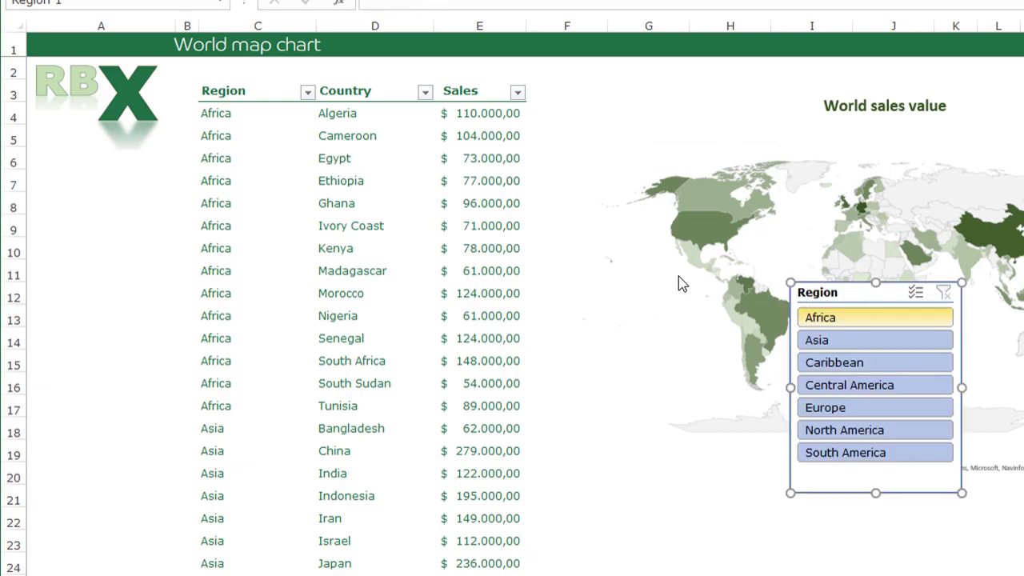
drag(226, 237, 108, 335)
drag(207, 428, 181, 426)
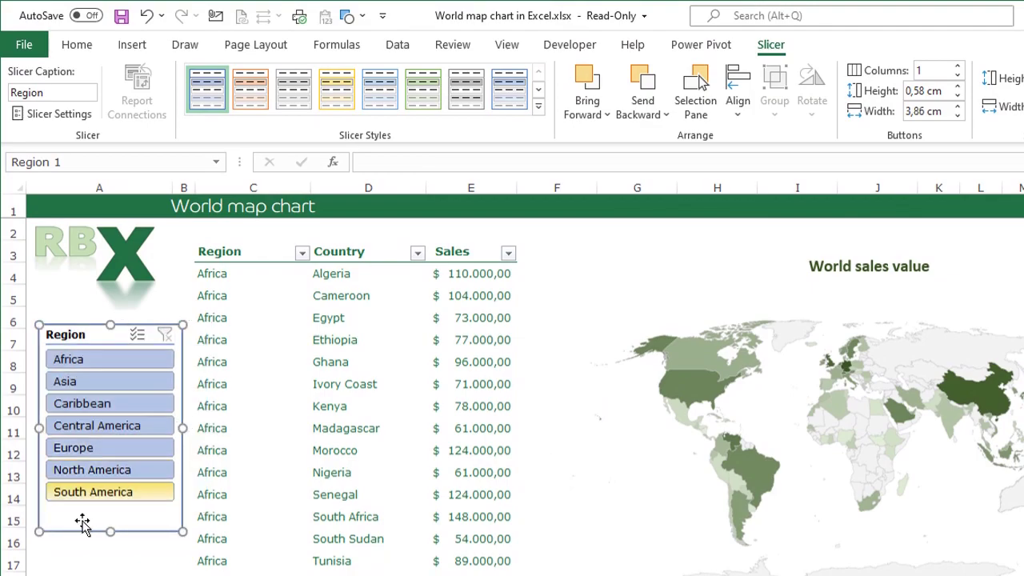
drag(108, 530, 107, 517)
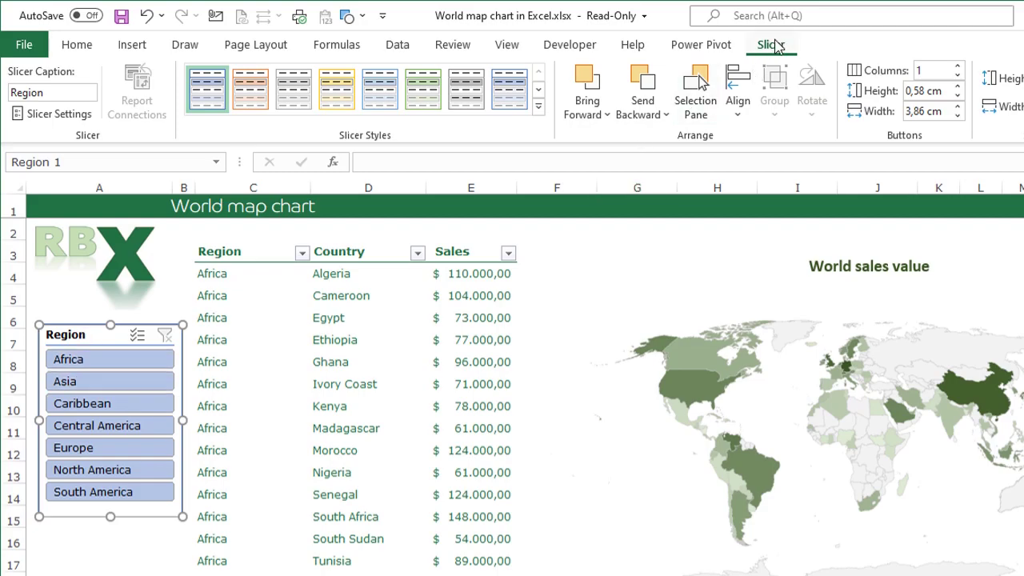
click(425, 92)
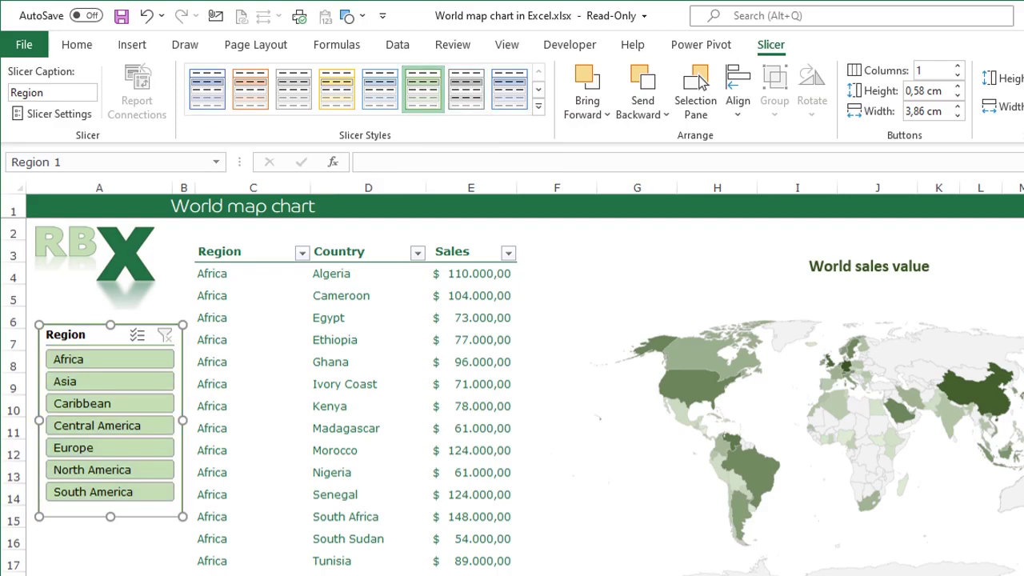
click(104, 573)
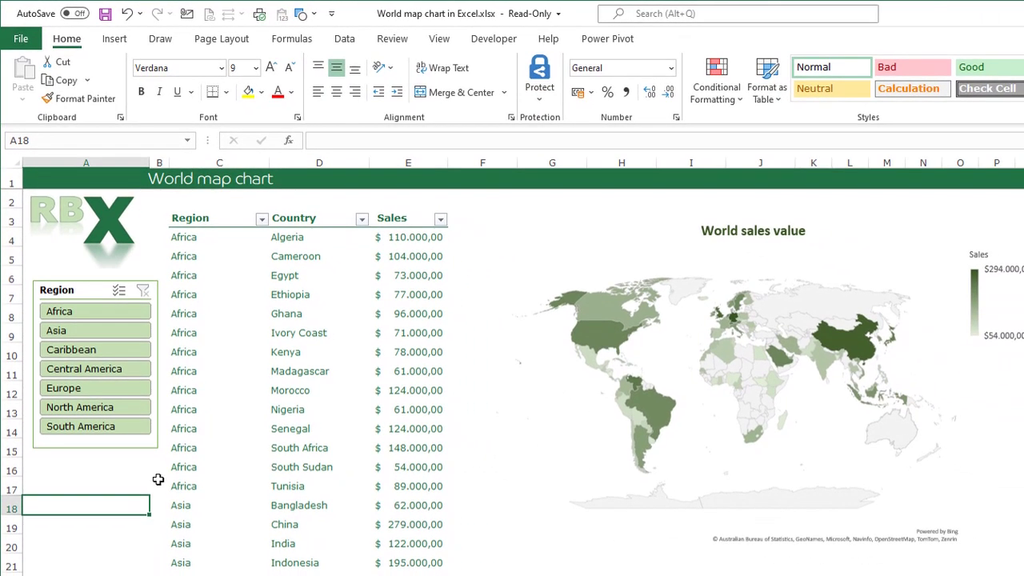
click(75, 389)
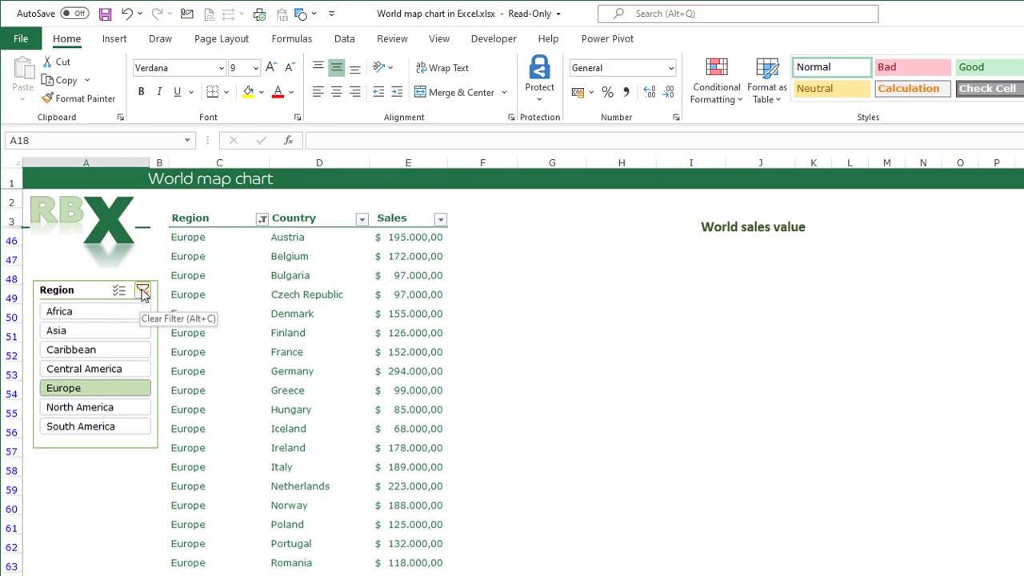
click(142, 291)
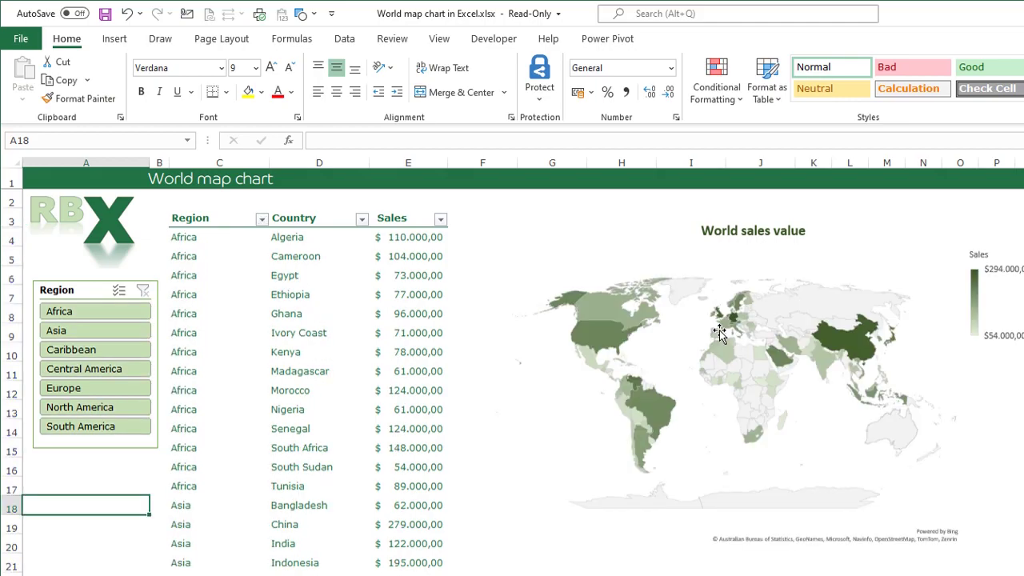
click(914, 258)
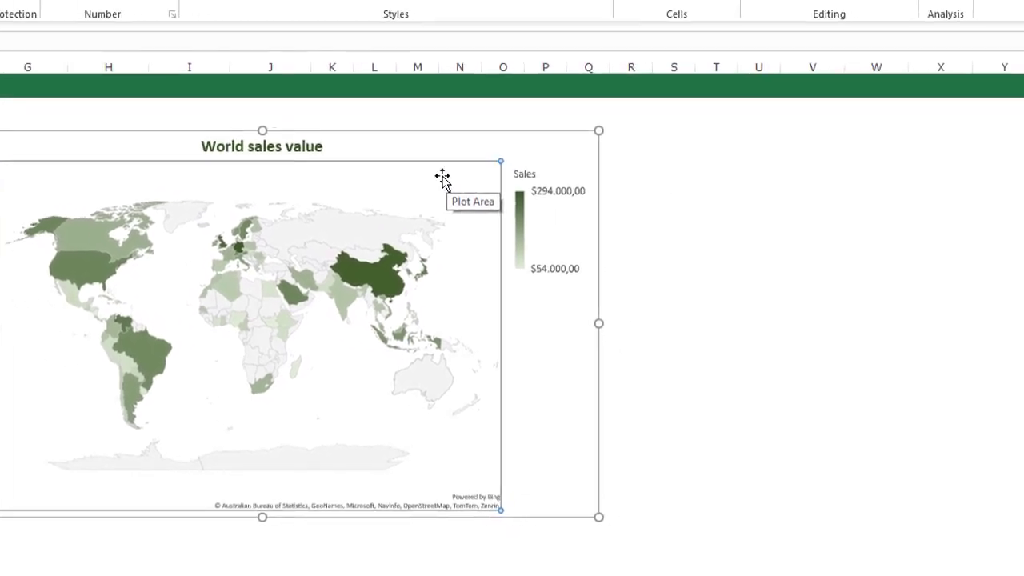
Set the chart area's properties to Don't move or size with cells, then close the pane.
double_click(910, 258)
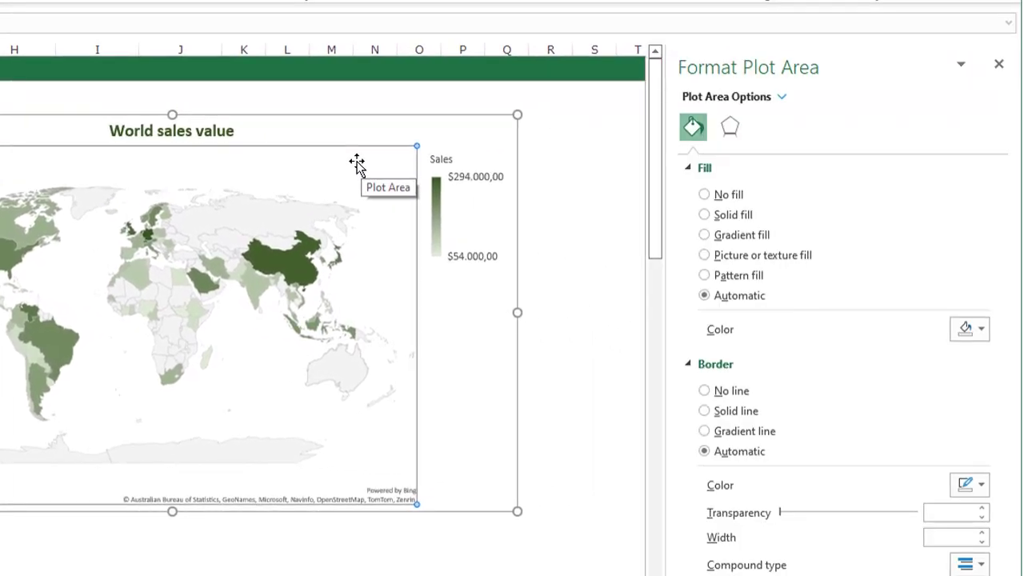
click(781, 97)
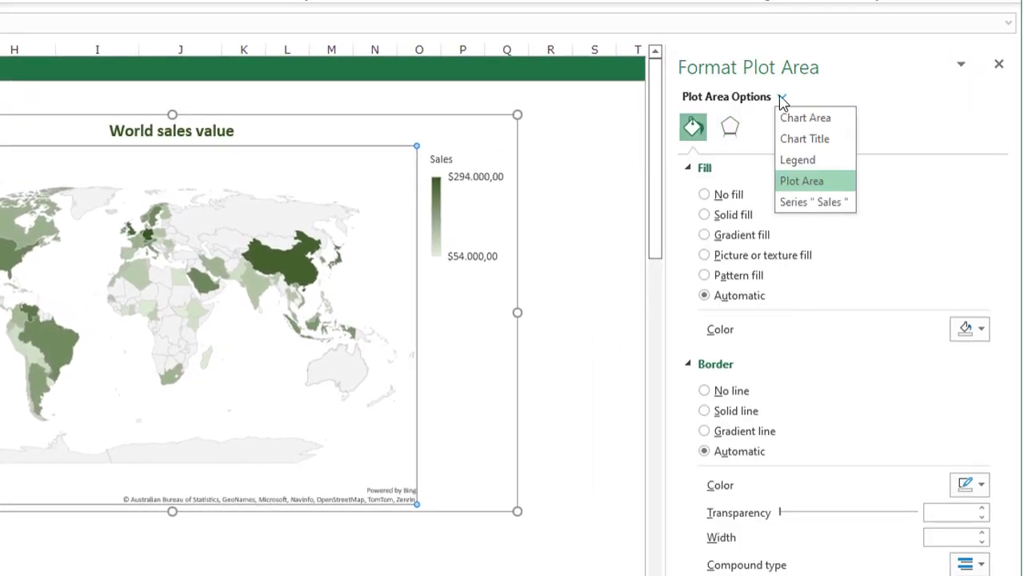
click(805, 123)
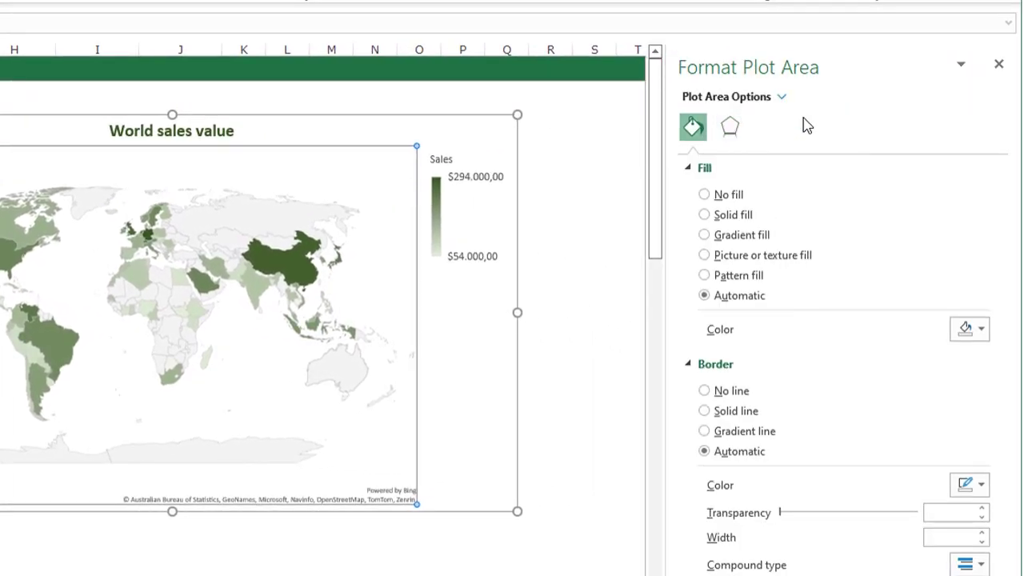
click(766, 130)
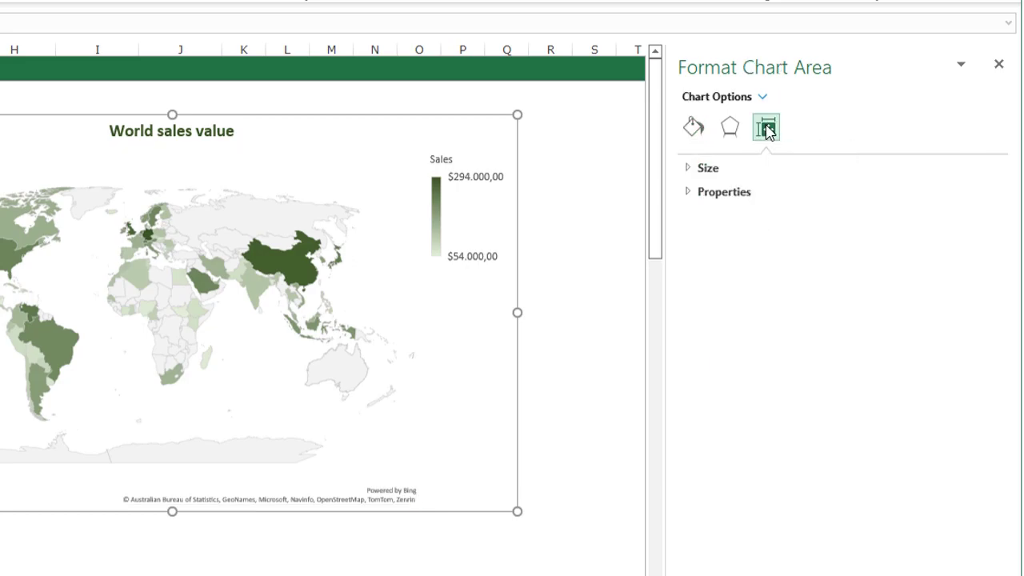
click(706, 197)
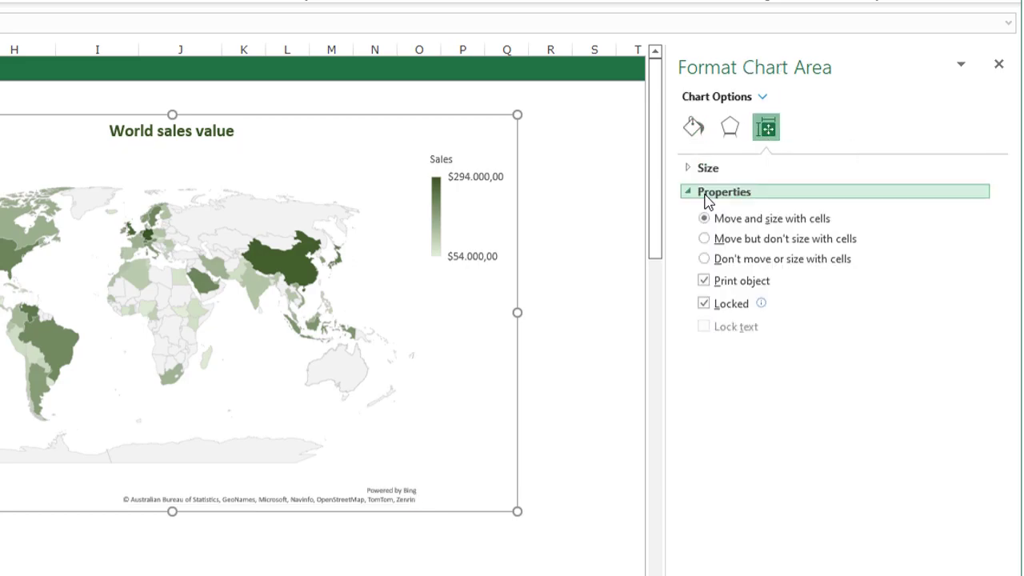
click(704, 259)
click(999, 64)
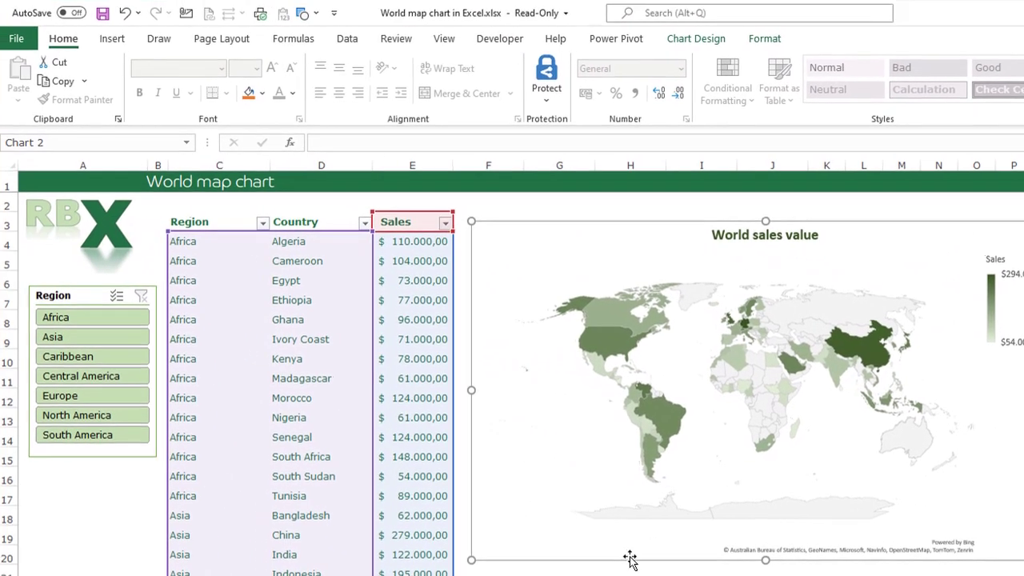
key(Escape)
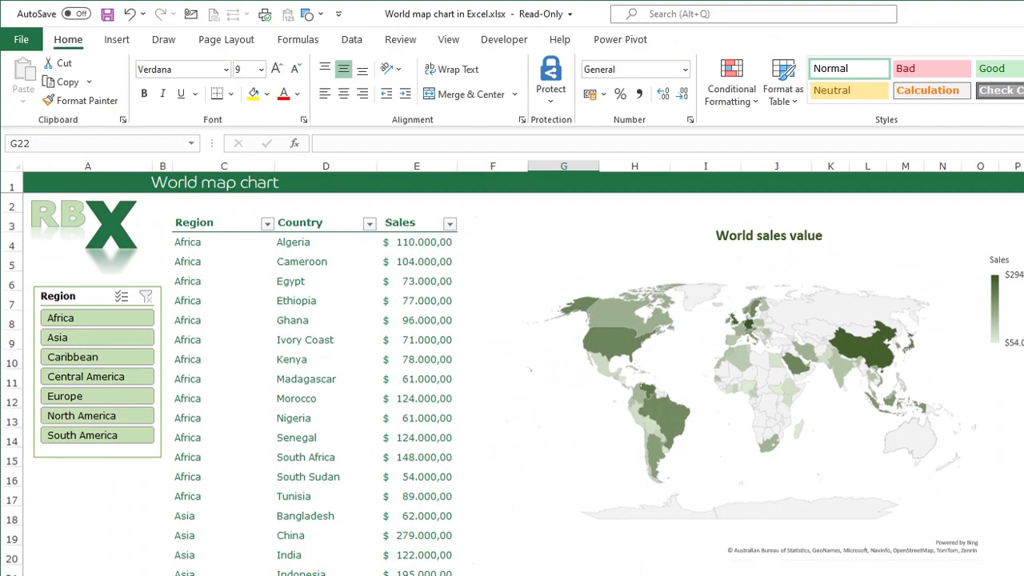
click(91, 397)
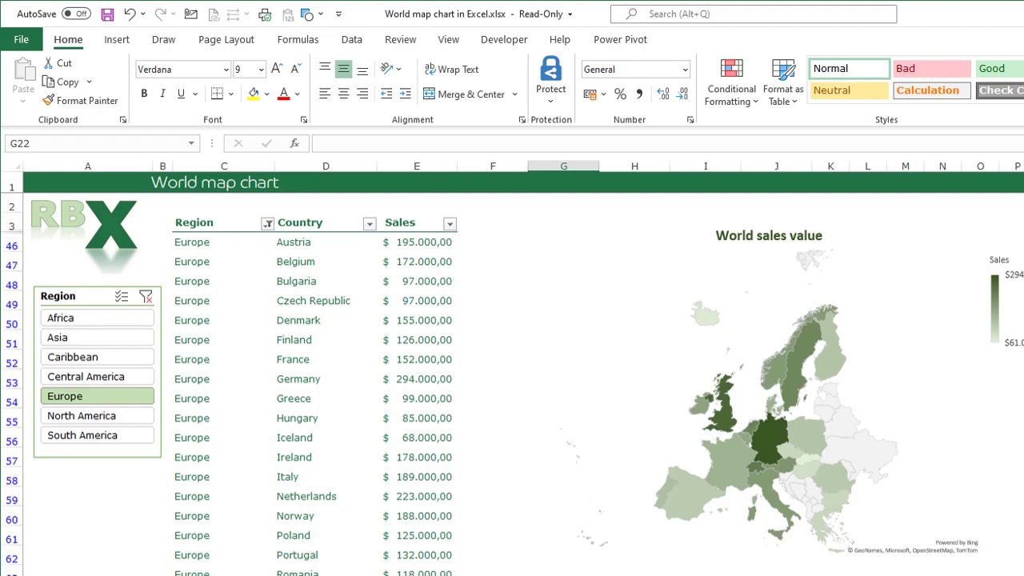
click(146, 297)
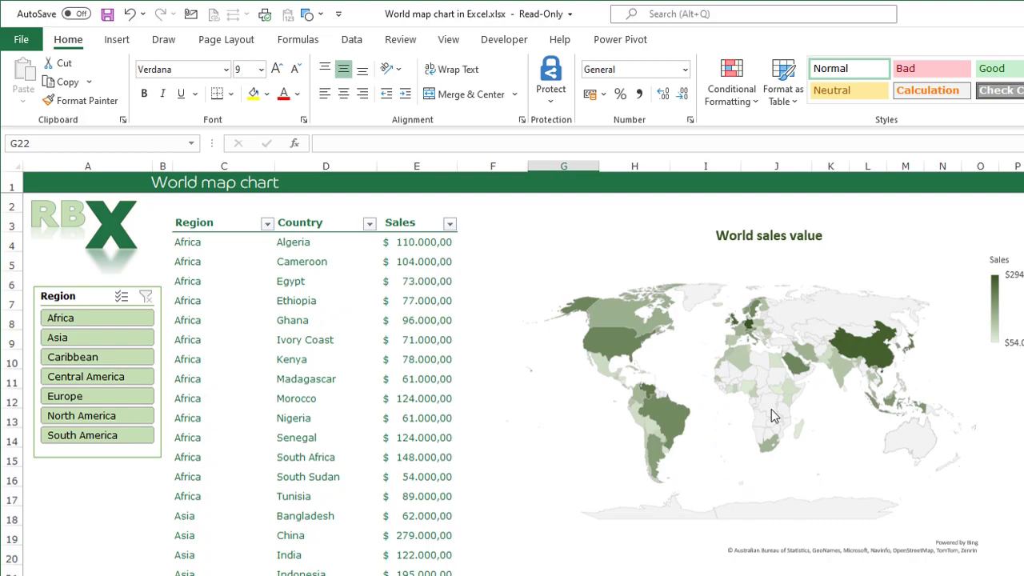
mouse_move(772, 415)
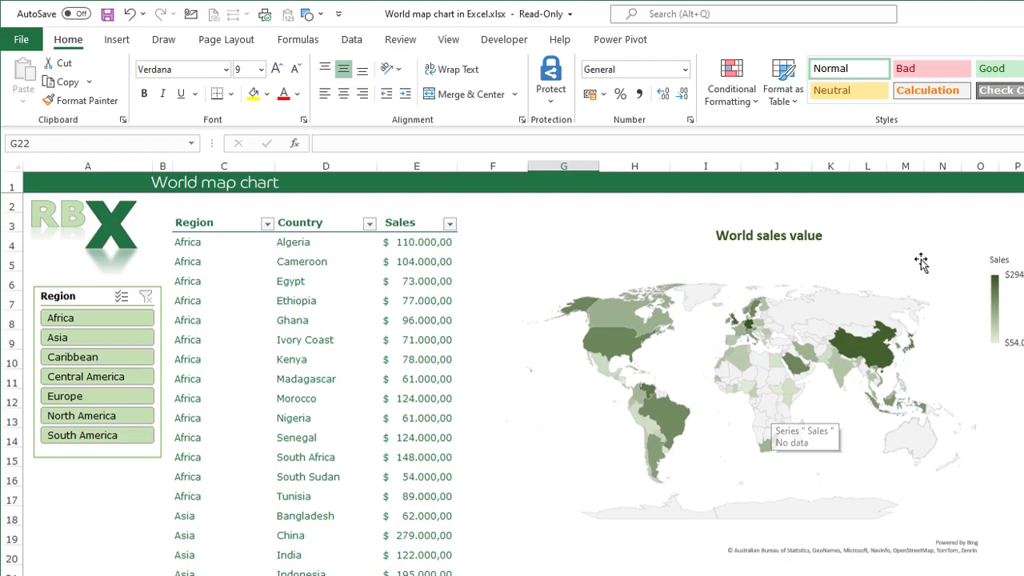
click(942, 238)
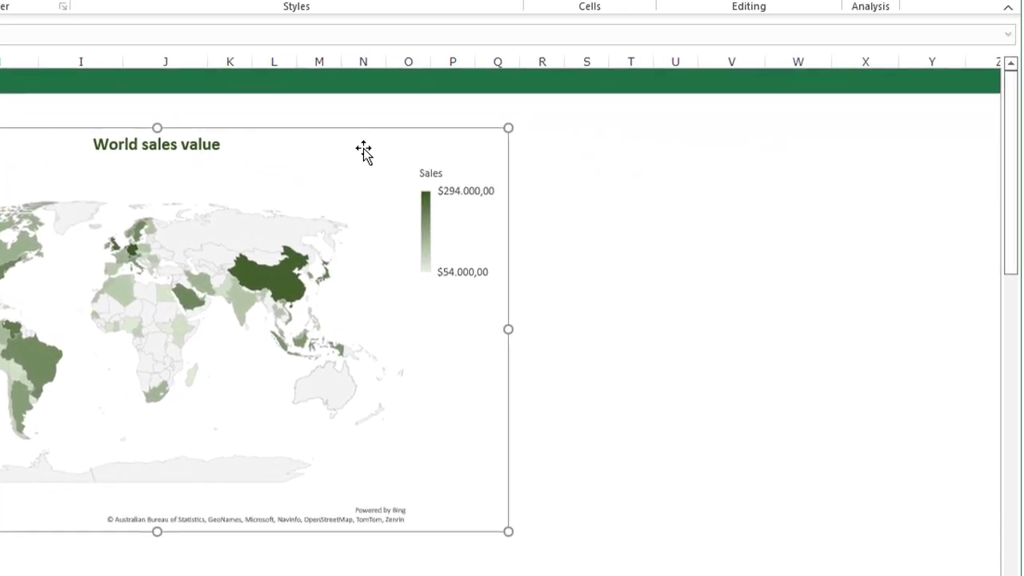
double_click(942, 238)
click(757, 110)
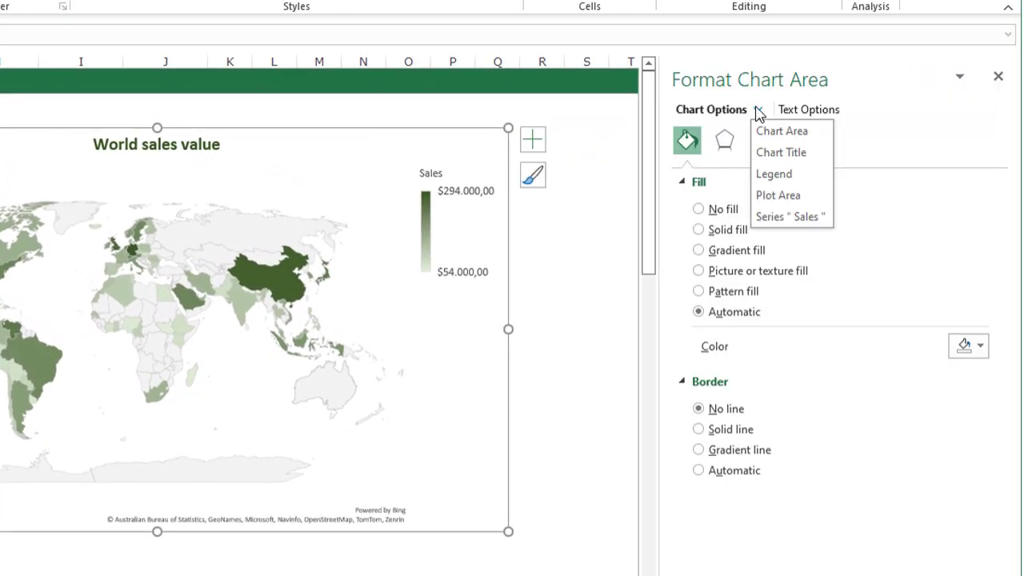
click(780, 218)
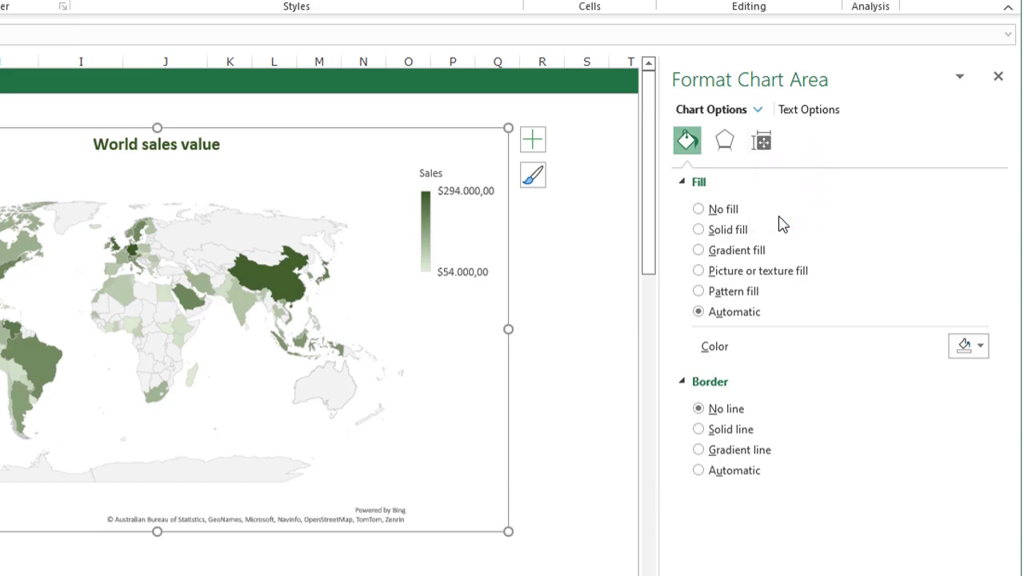
click(761, 142)
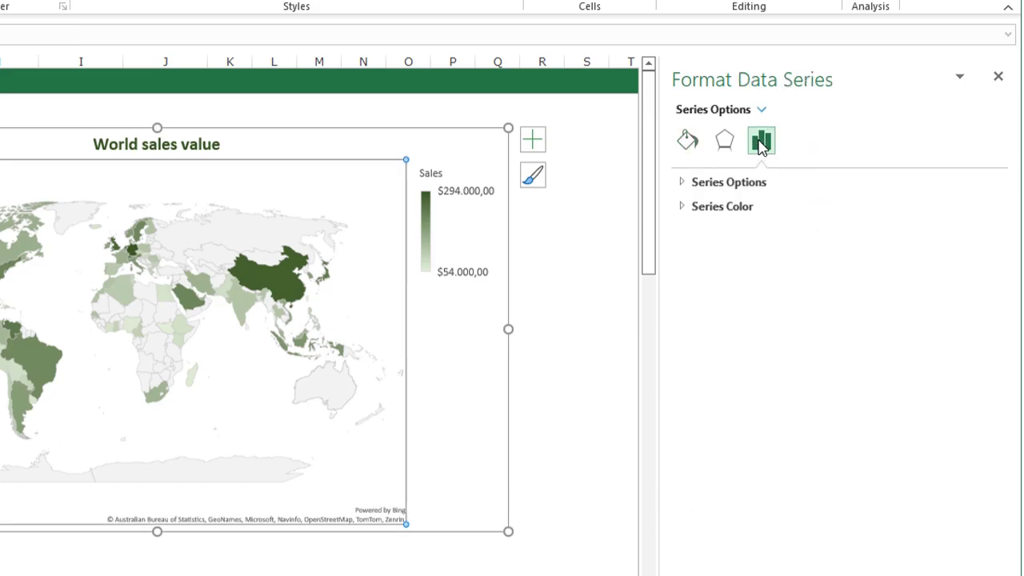
click(744, 185)
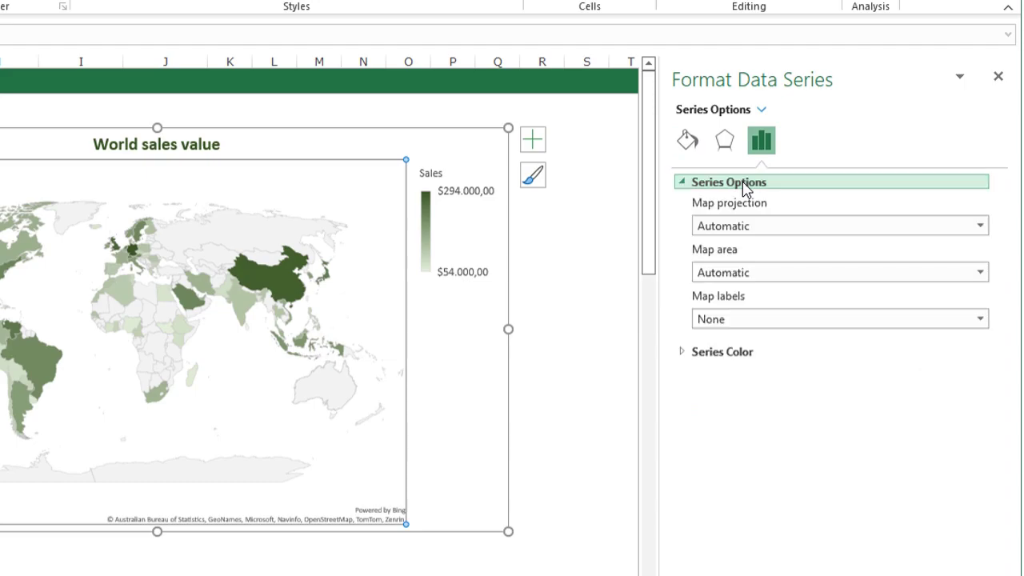
click(713, 276)
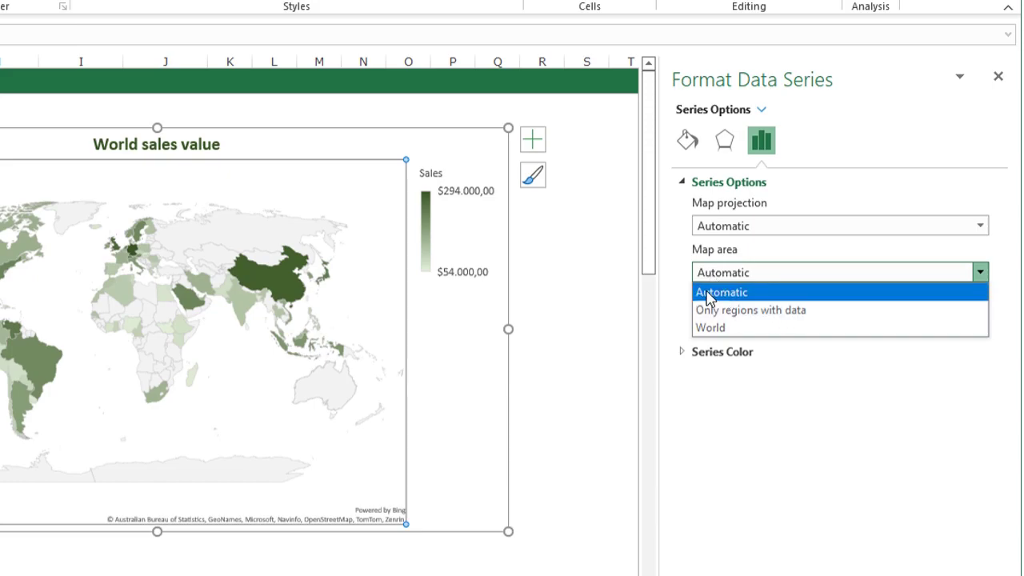
click(722, 330)
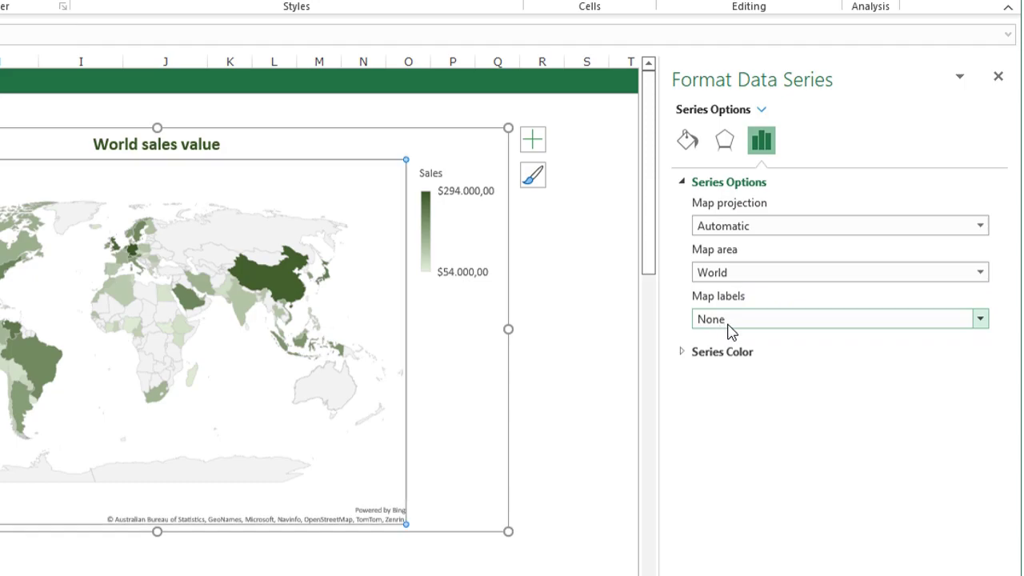
click(723, 272)
click(722, 294)
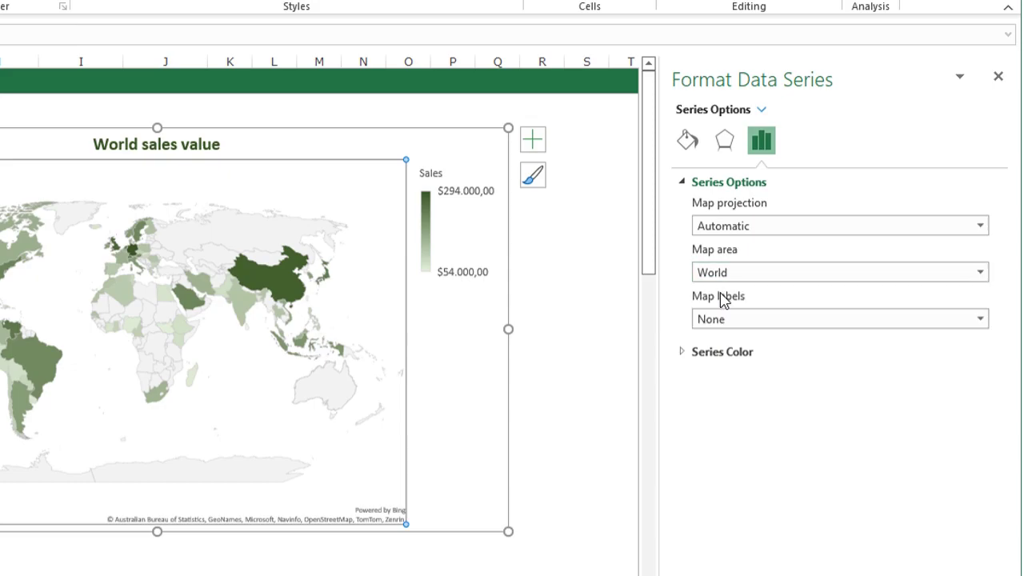
click(999, 77)
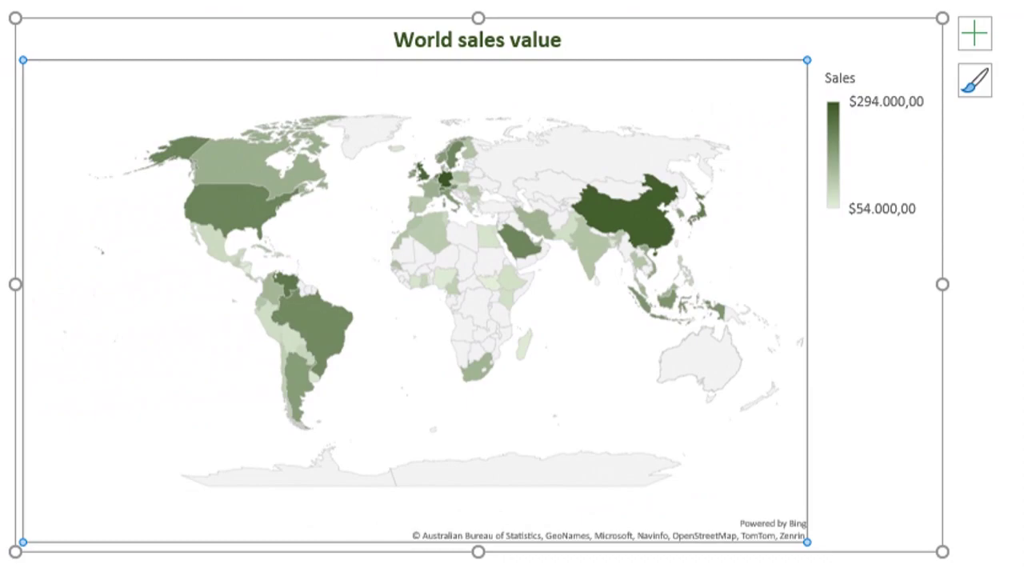
key(Escape)
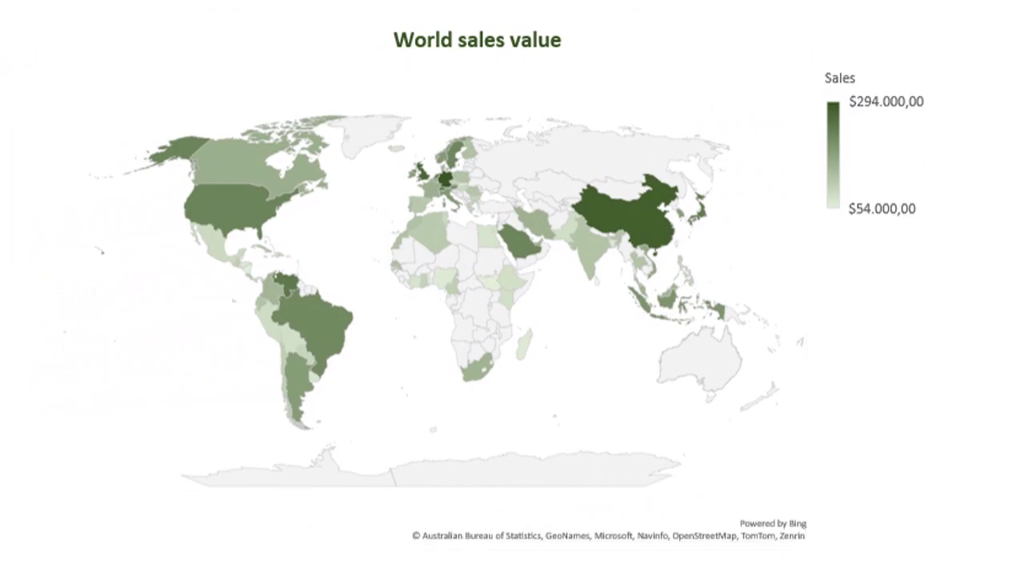